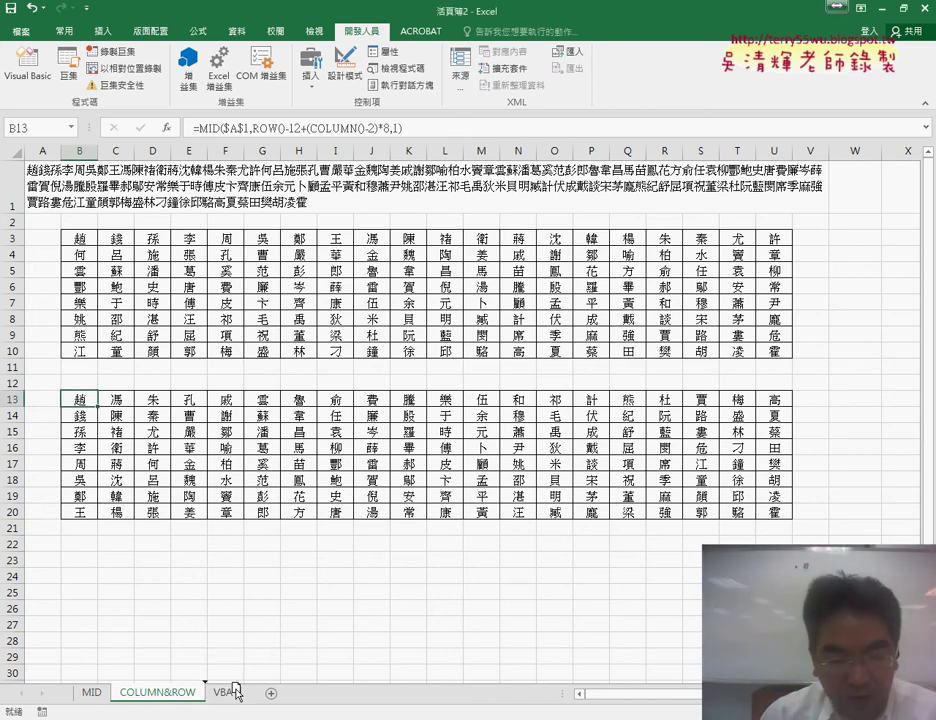
Duplicate the COLUMN&ROW sheet and name the copy VBA2
{"action": "left_click_drag", "start_coordinate": [236, 692], "coordinate": [240, 690]}
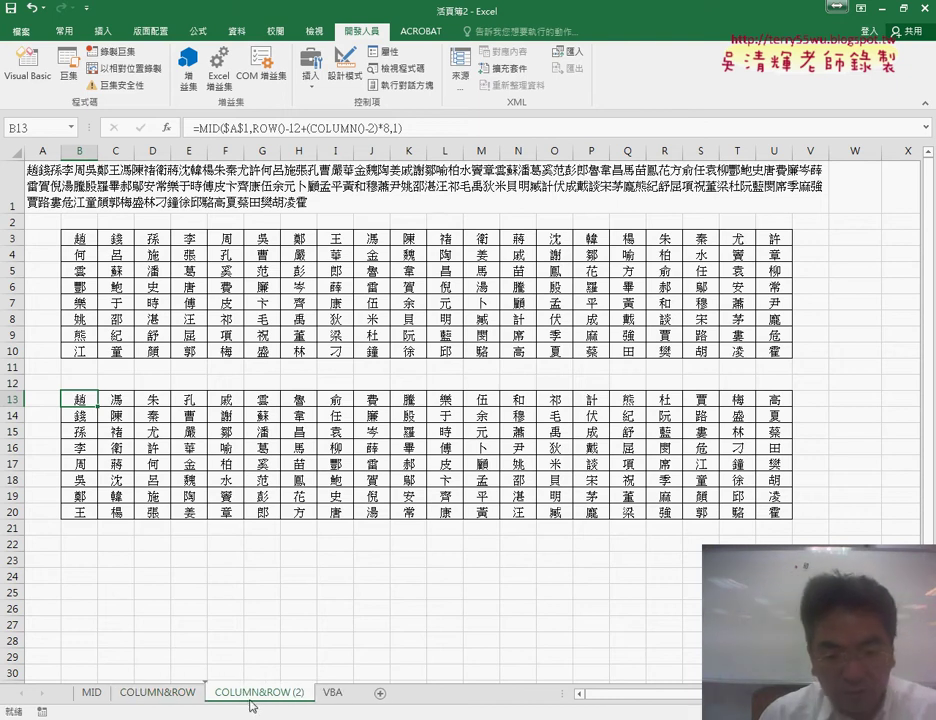
{"action": "double_click", "coordinate": [256, 692]}
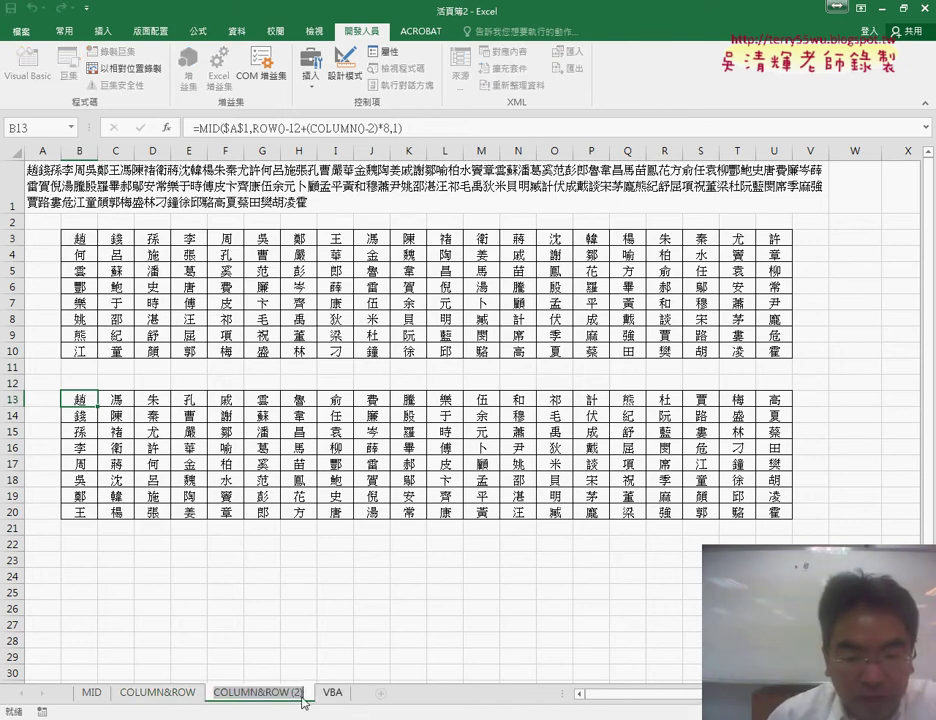
{"action": "key", "text": "Return"}
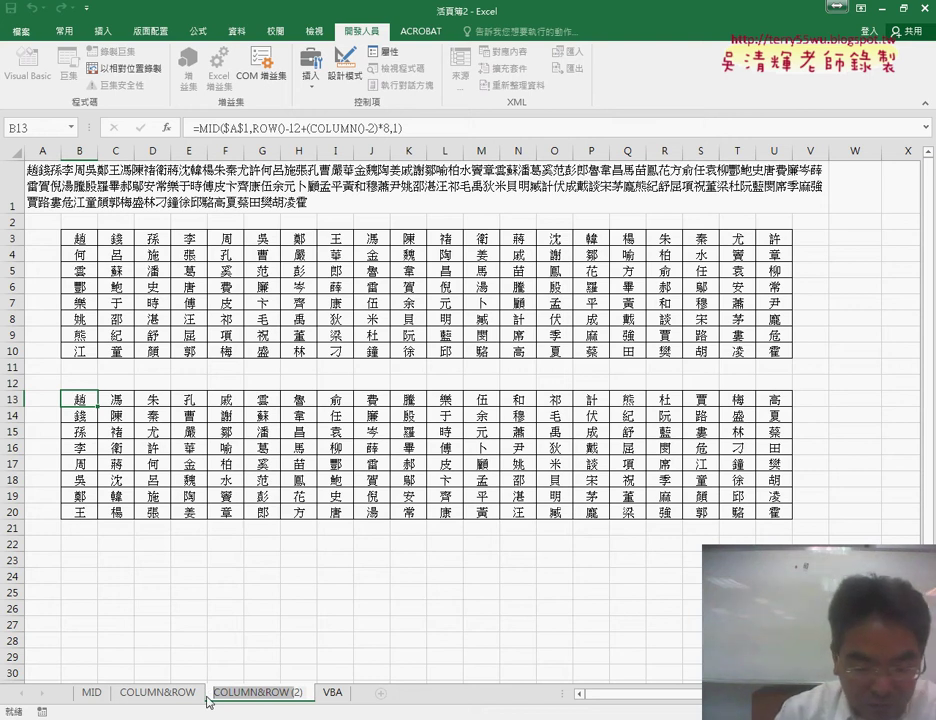
{"action": "type", "text": "VBA"}
{"action": "key", "text": "Right"}
{"action": "key", "text": "Delete"}
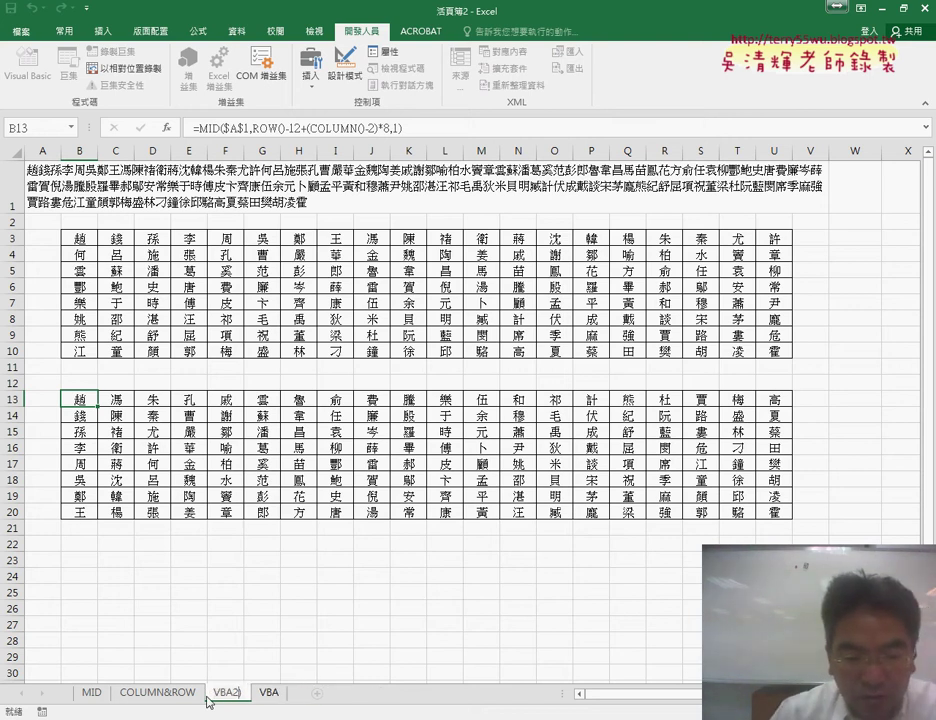
{"action": "key", "text": "Return"}
Clear the contents of both character grids, B3:U10 and B13:U20
{"action": "mouse_move", "coordinate": [78, 240]}
{"action": "left_mouse_down"}
{"action": "mouse_move", "coordinate": [670, 349]}
{"action": "mouse_move", "coordinate": [775, 340]}
{"action": "left_mouse_up"}
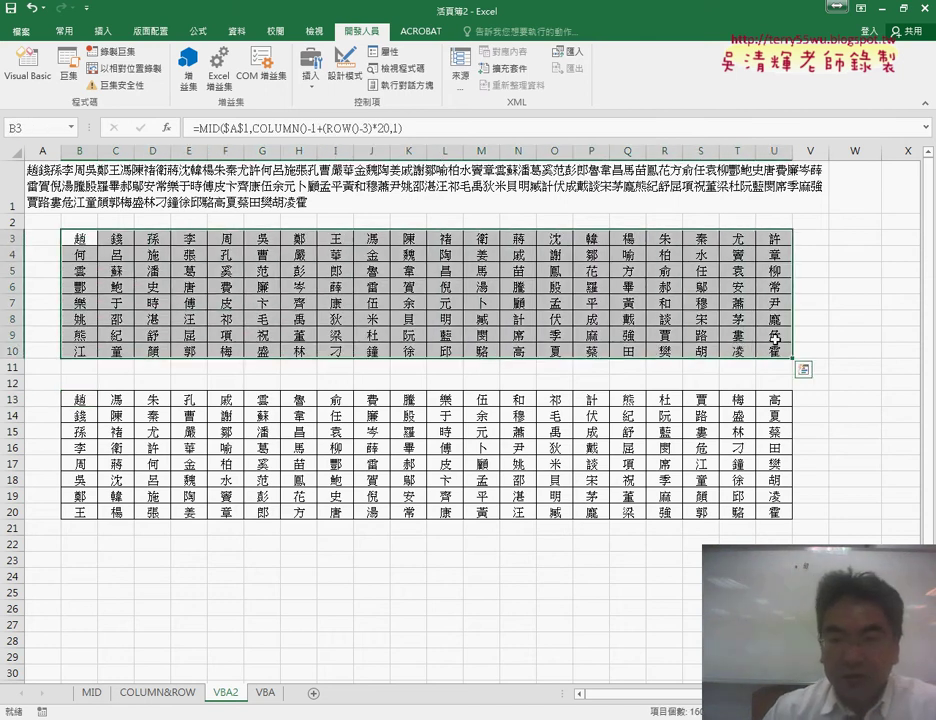
{"action": "key", "text": "Delete"}
{"action": "left_click_drag", "start_coordinate": [78, 399], "coordinate": [770, 515]}
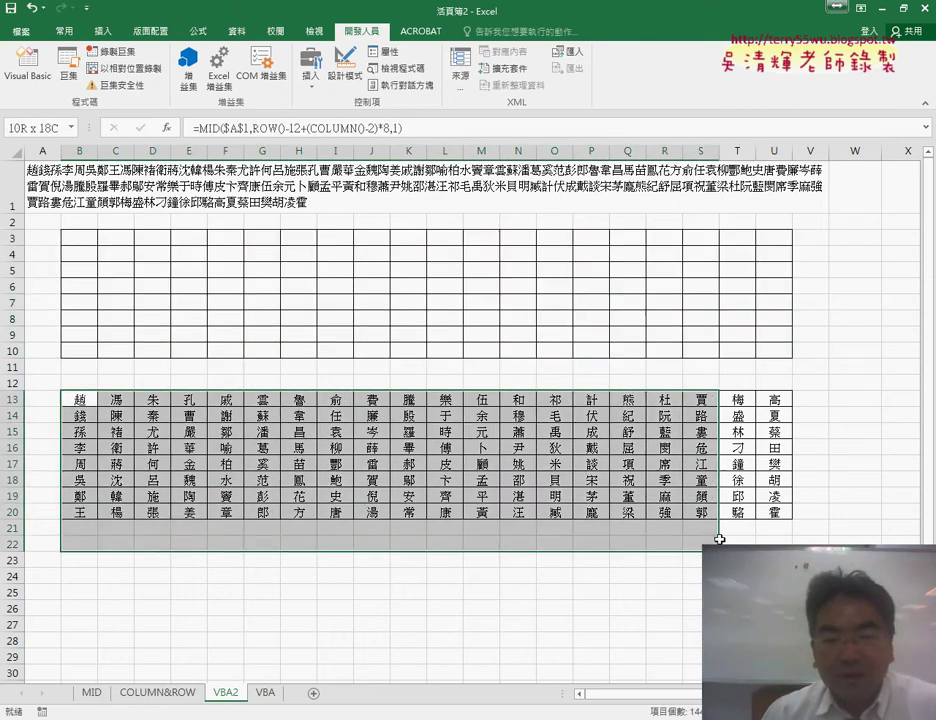
{"action": "key", "text": "Delete"}
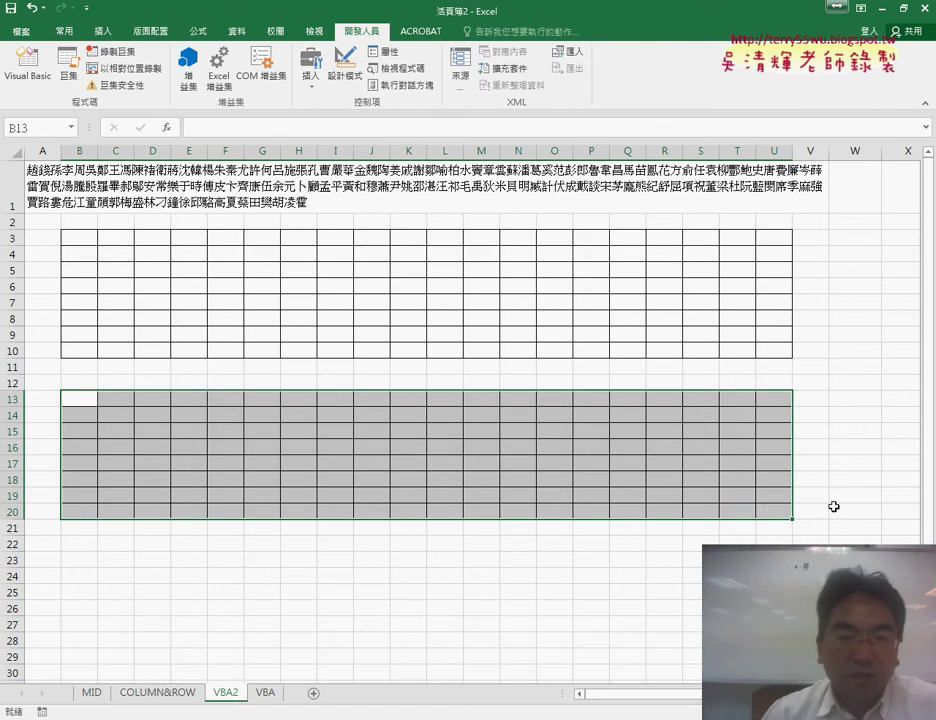
{"action": "left_click_drag", "start_coordinate": [84, 236], "coordinate": [763, 348]}
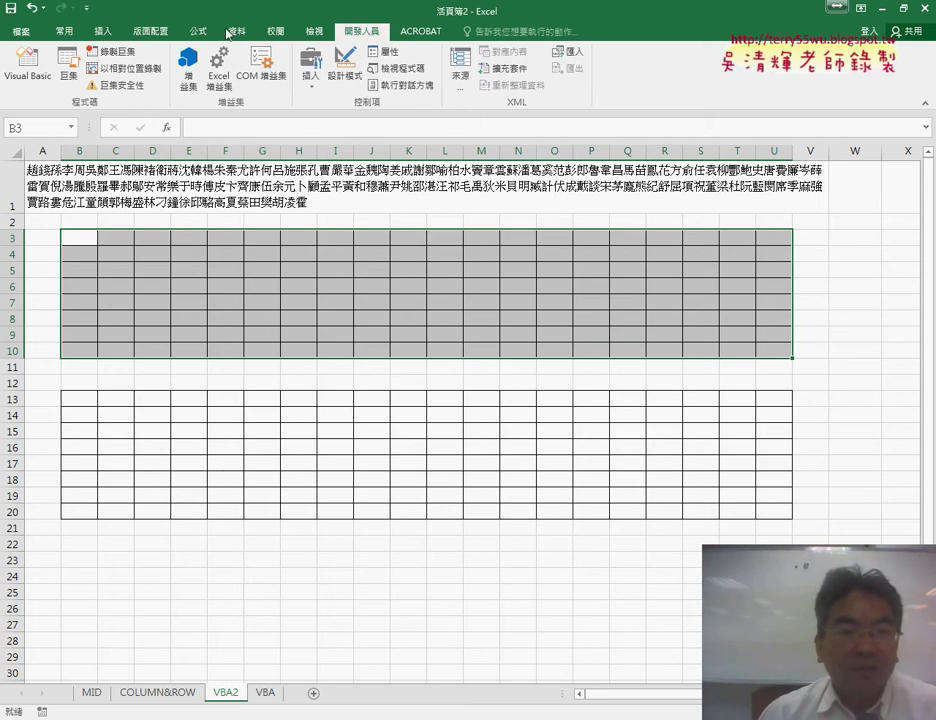
{"action": "left_click", "coordinate": [87, 7]}
{"action": "left_click", "coordinate": [118, 255]}
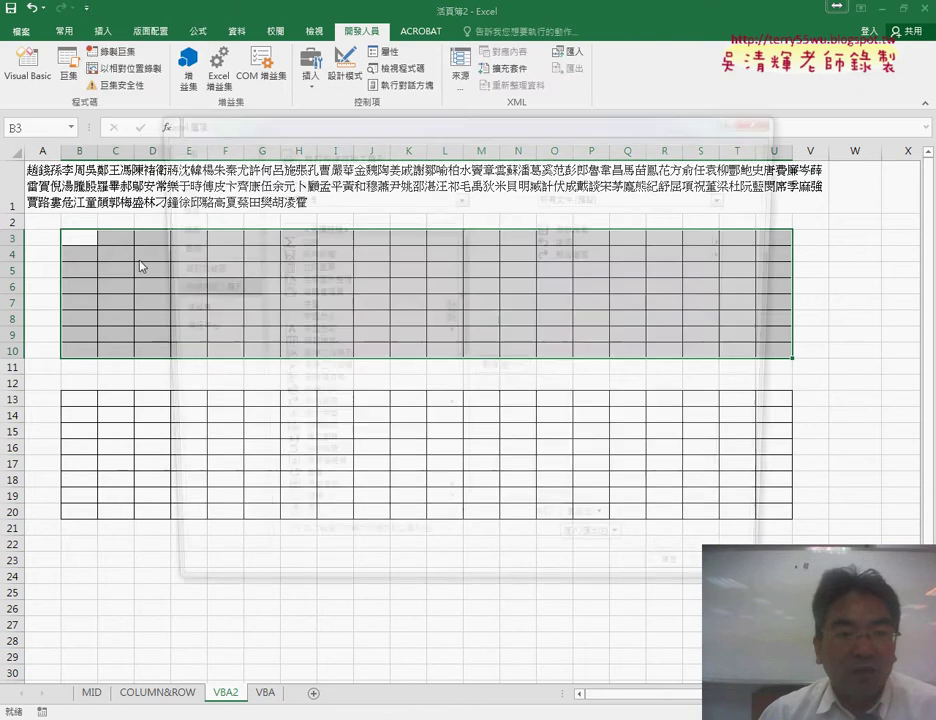
{"action": "left_click", "coordinate": [187, 268]}
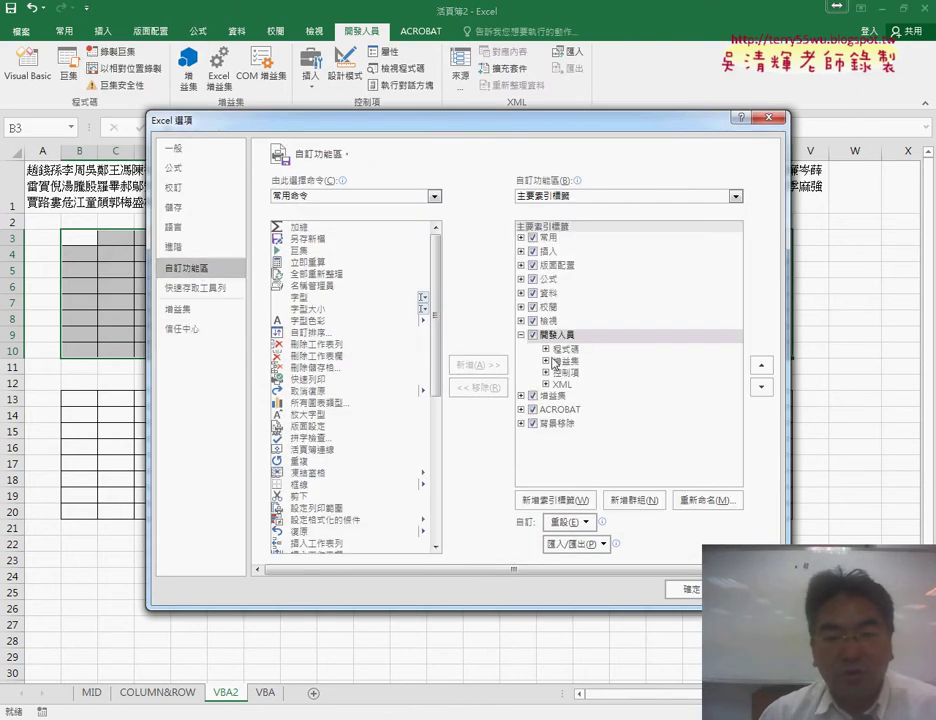
{"action": "left_click", "coordinate": [537, 338]}
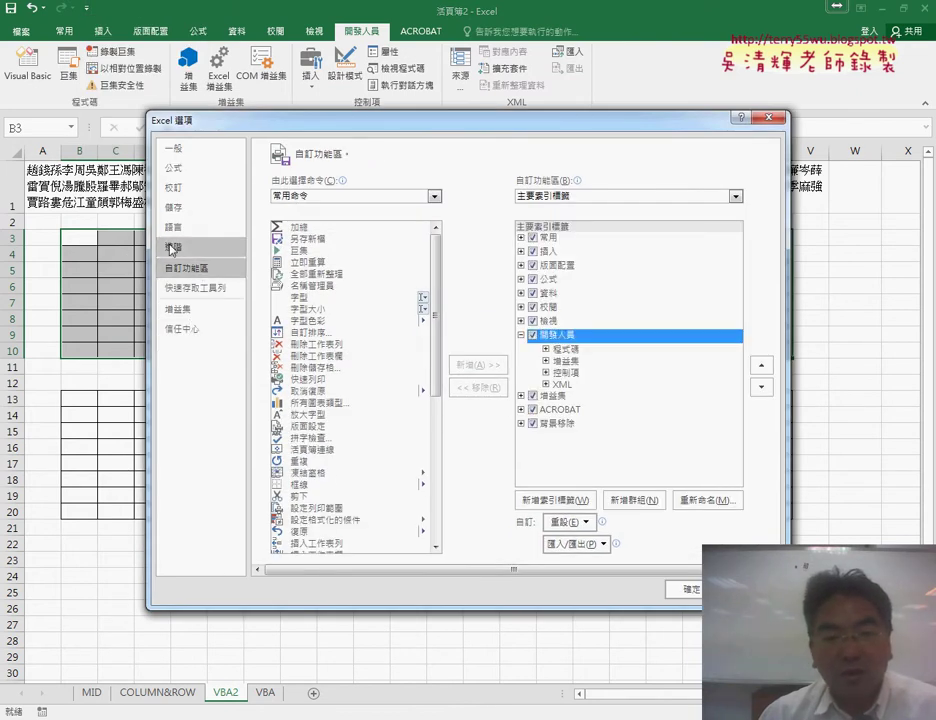
{"action": "left_click", "coordinate": [690, 589]}
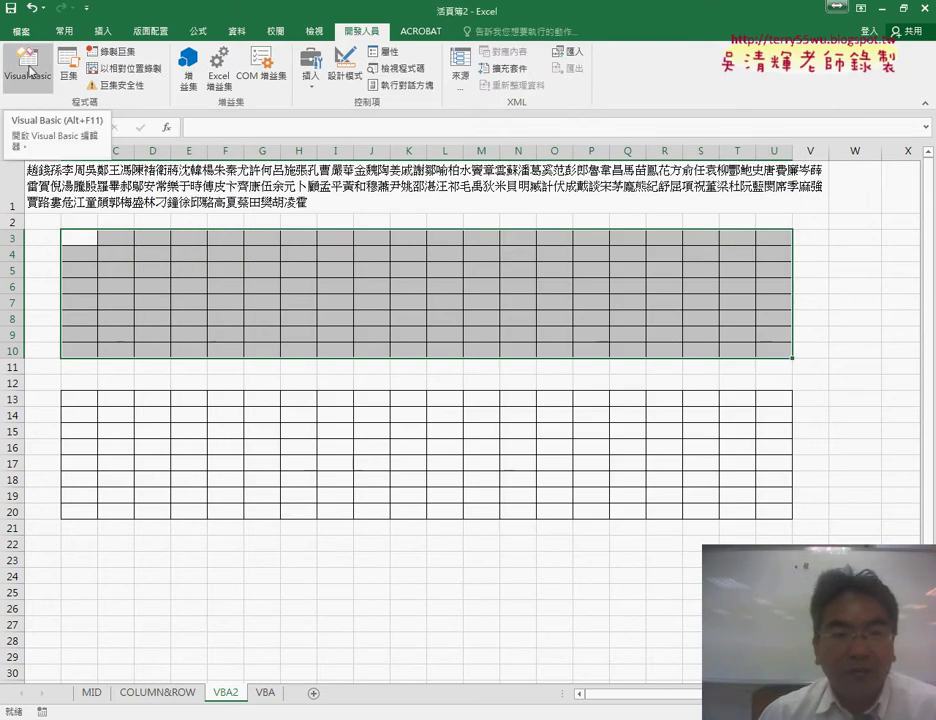
In the VBA editor, remove Module1 from the project without exporting it
{"action": "left_click", "coordinate": [30, 72]}
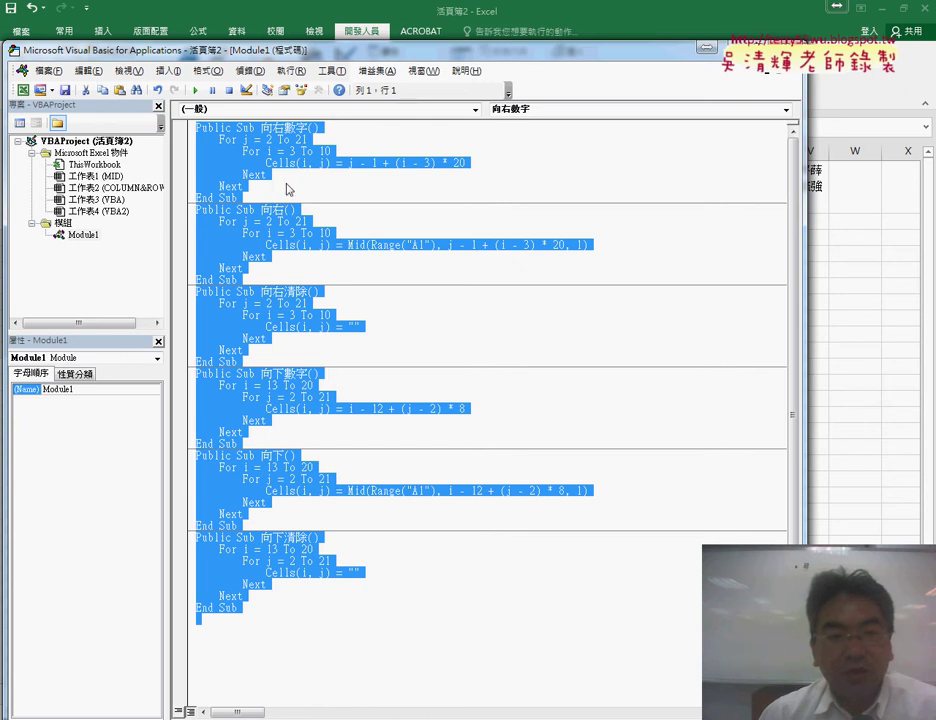
{"action": "left_click", "coordinate": [411, 600]}
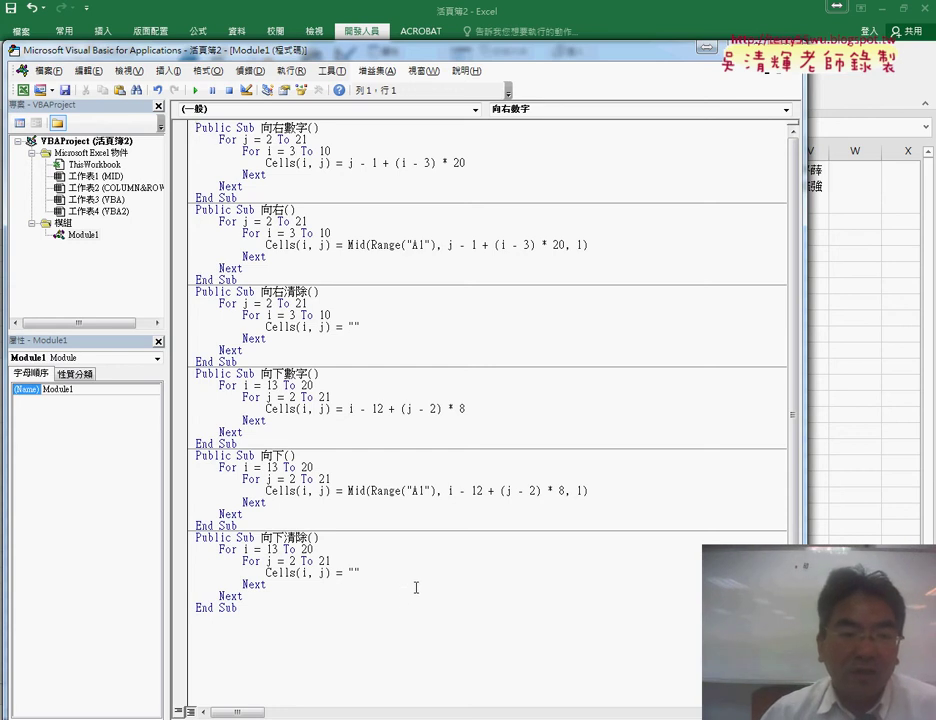
{"action": "left_click", "coordinate": [80, 235]}
{"action": "right_click", "coordinate": [80, 235]}
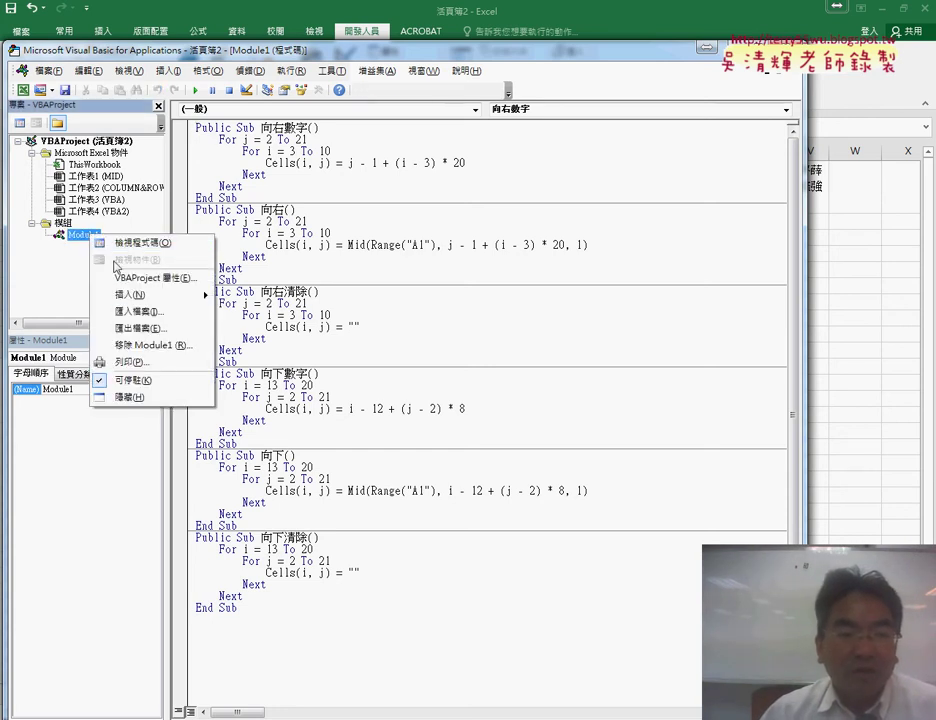
{"action": "left_click", "coordinate": [135, 345]}
{"action": "left_click", "coordinate": [449, 423]}
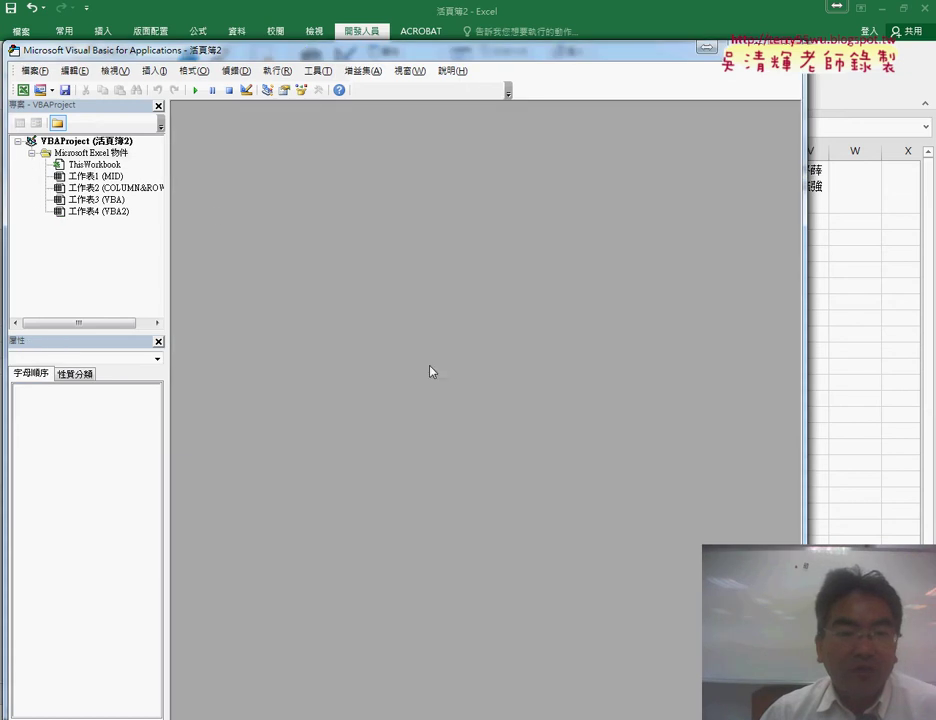
{"action": "key", "text": "alt+F11"}
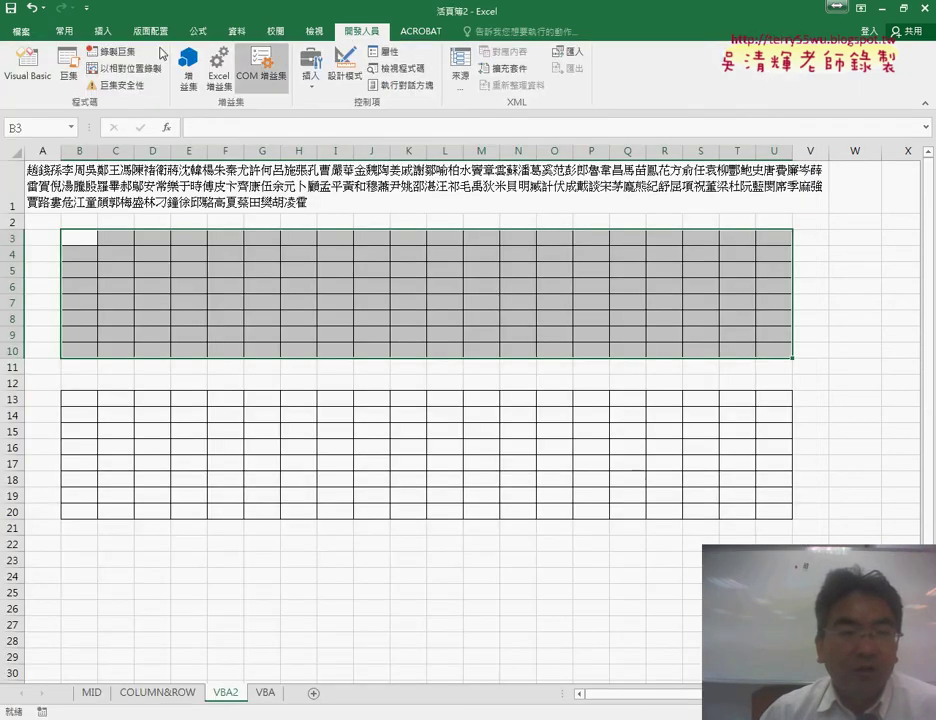
{"action": "left_click", "coordinate": [25, 80]}
Insert a new code module into the workbook's VBA project
{"action": "left_click_drag", "start_coordinate": [97, 50], "coordinate": [299, 57]}
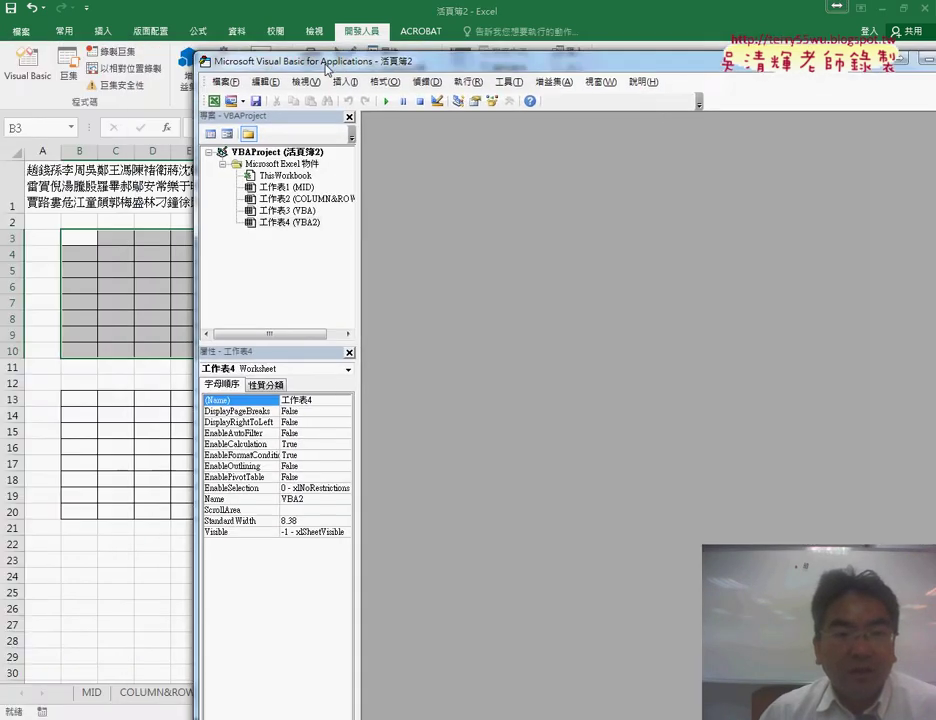
{"action": "right_click", "coordinate": [298, 207]}
{"action": "mouse_move", "coordinate": [350, 271]}
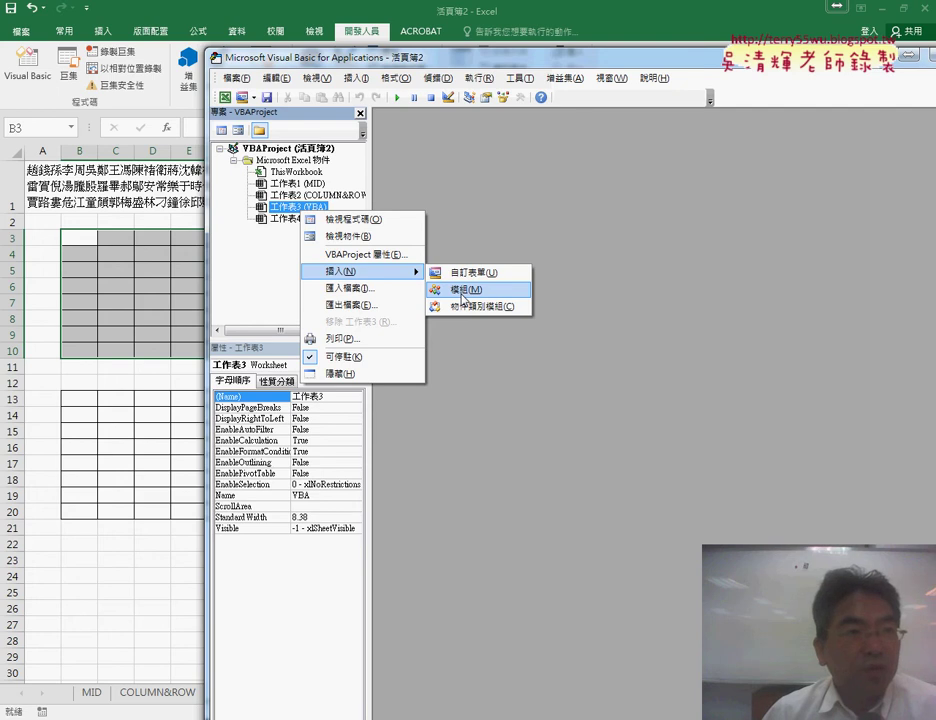
{"action": "left_click", "coordinate": [463, 290]}
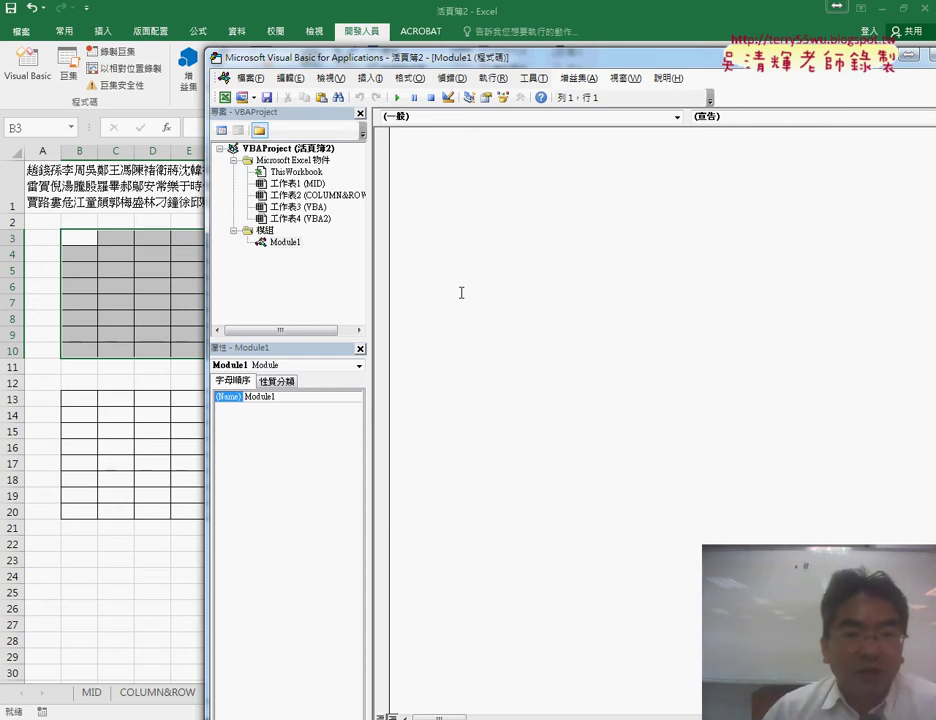
Add a public Sub procedure named 向右數字 to the new module
{"action": "left_click", "coordinate": [369, 78]}
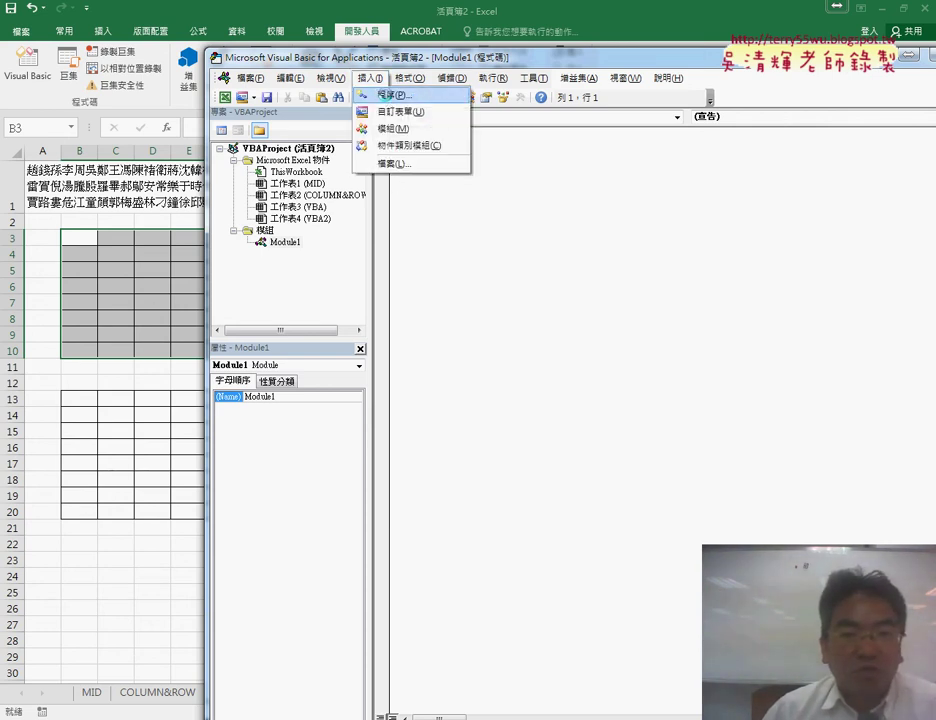
{"action": "left_click", "coordinate": [390, 95]}
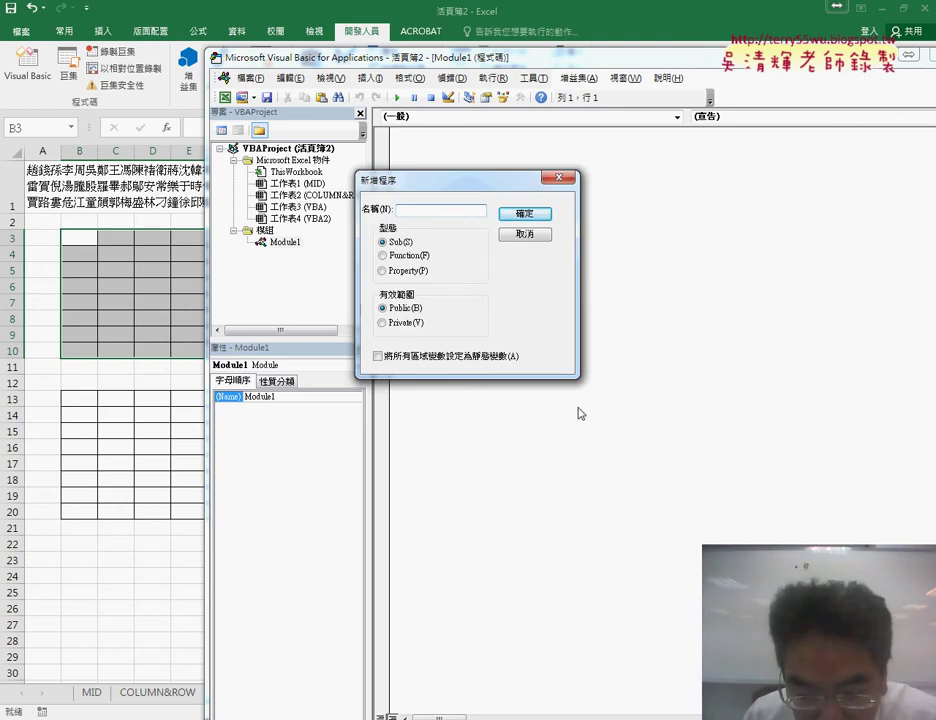
{"action": "type", "text": "mk"}
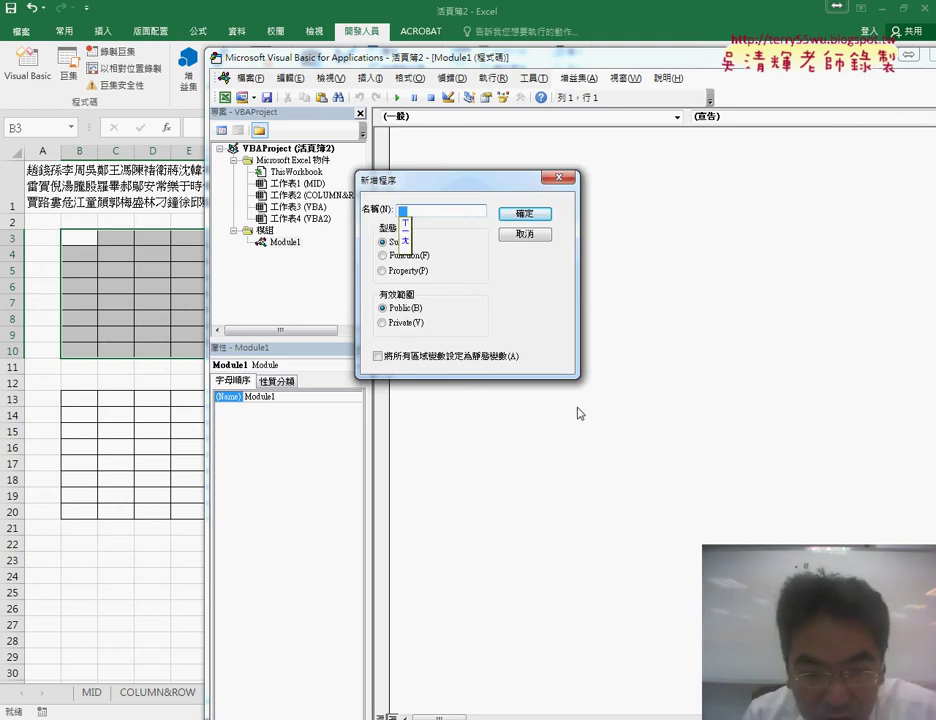
{"action": "type", "text": "向右"}
{"action": "type", "text": "偶又數字"}
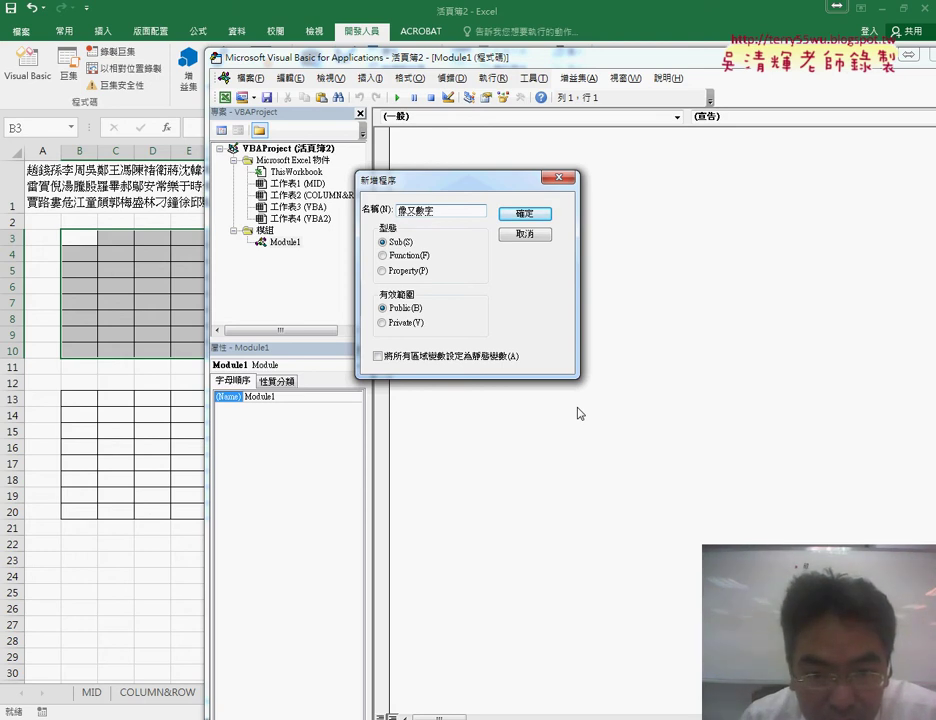
{"action": "key", "text": "Down"}
{"action": "key", "text": "Return"}
{"action": "key", "text": "Return"}
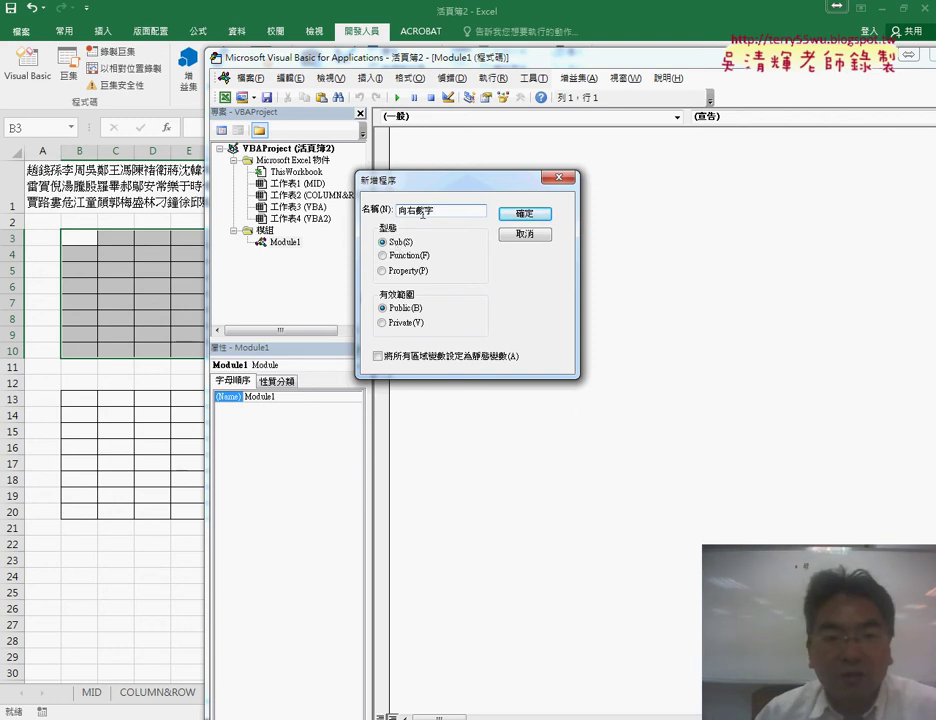
{"action": "left_click", "coordinate": [530, 213]}
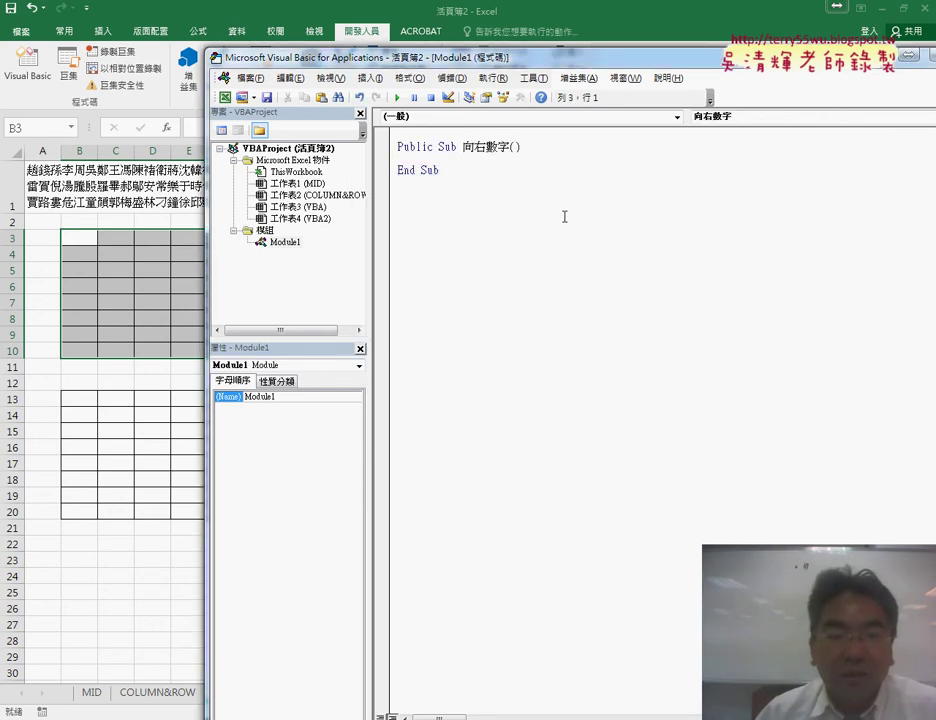
Write a For j = 2 To 20 … Next loop inside 向右數字 with an indented blank line
{"action": "key", "text": "Tab"}
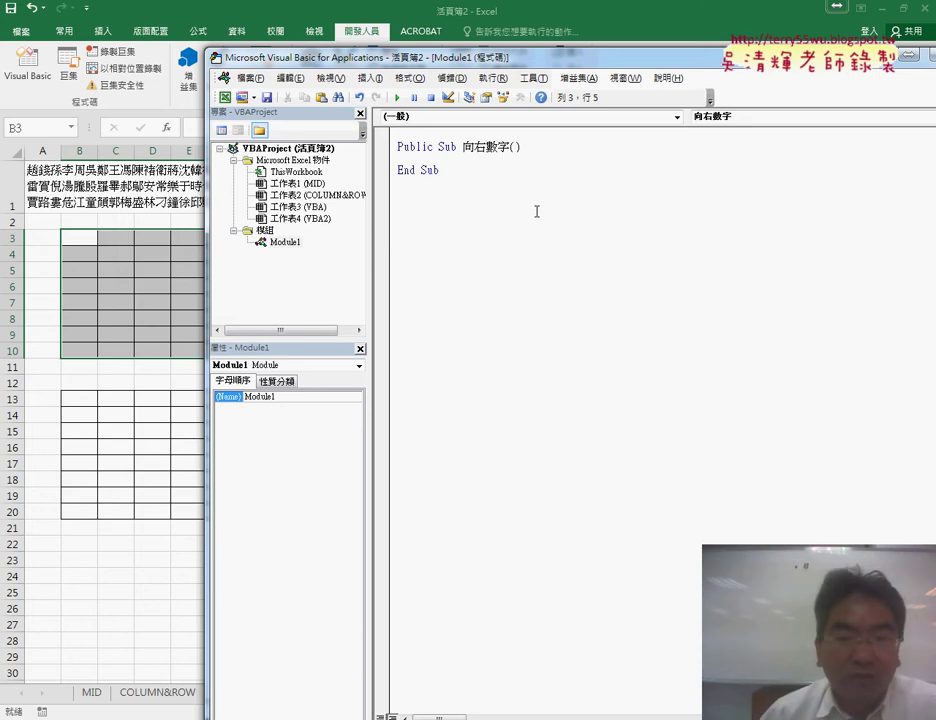
{"action": "left_click_drag", "start_coordinate": [300, 57], "coordinate": [274, 390]}
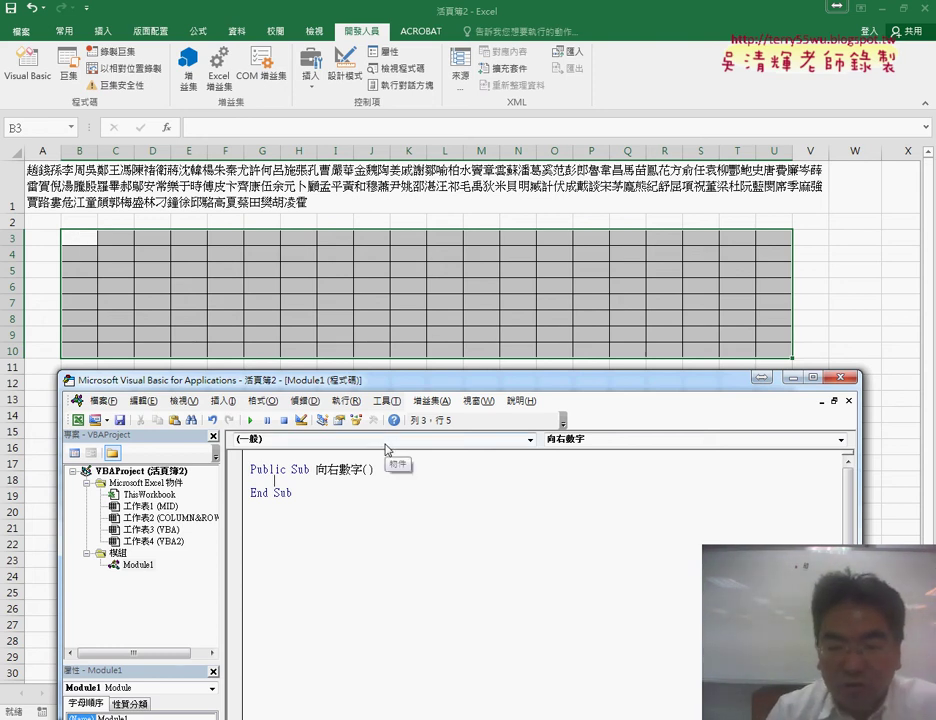
{"action": "type", "text": "for"}
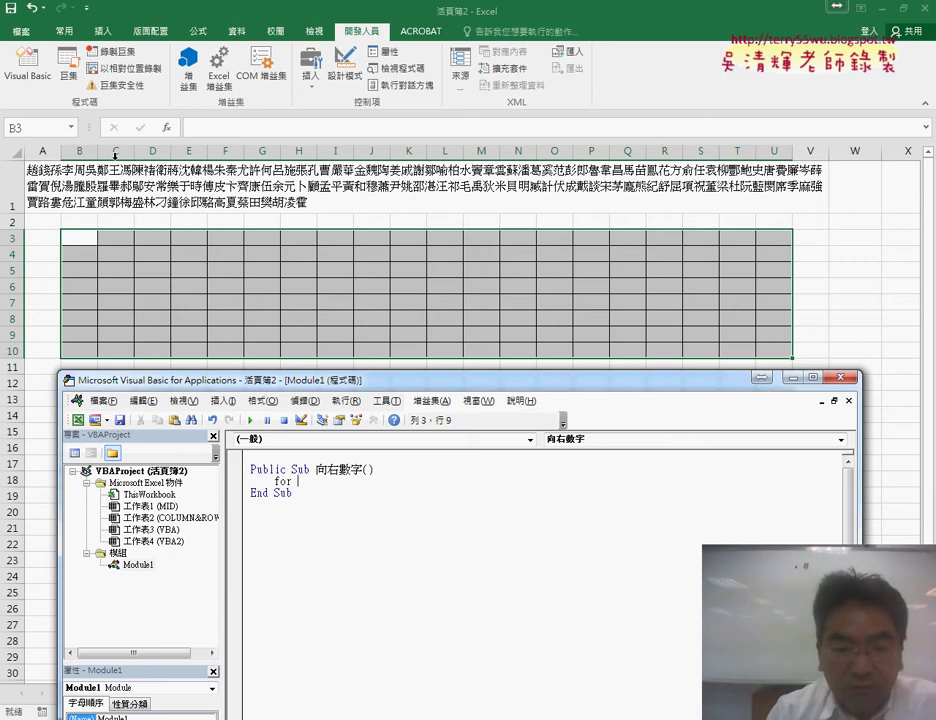
{"action": "type", "text": "j=2"}
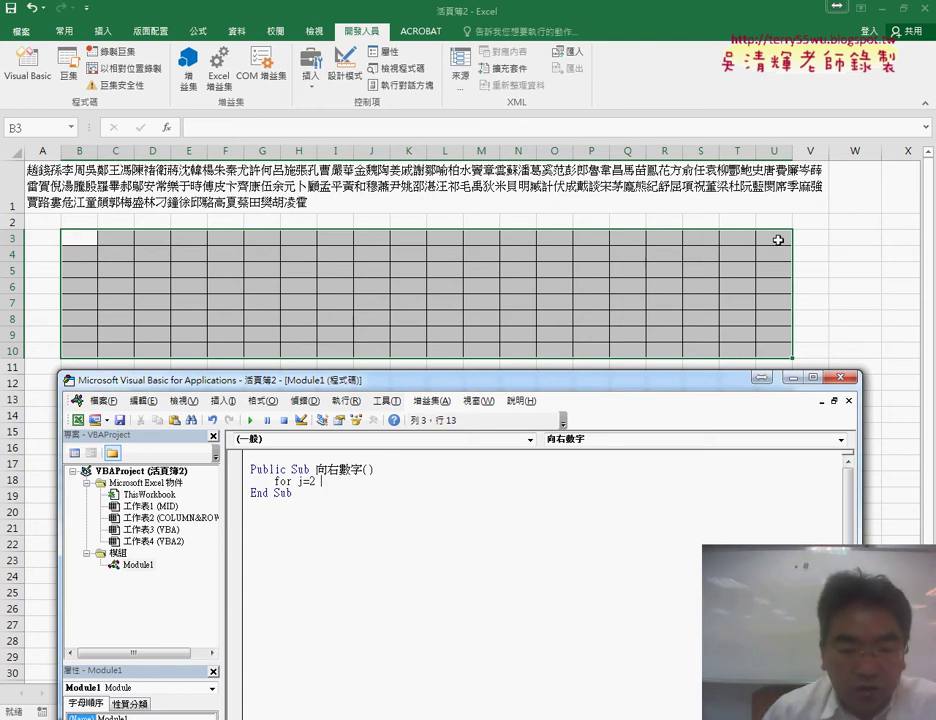
{"action": "type", "text": " to"}
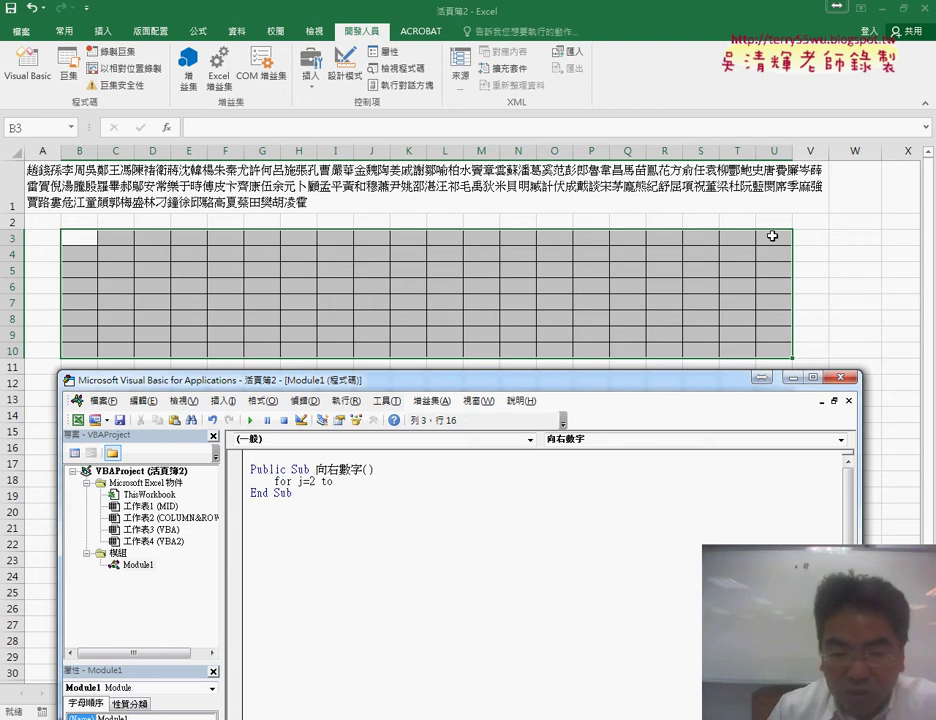
{"action": "key", "text": "Return"}
{"action": "key", "text": "Return"}
{"action": "type", "text": "n"}
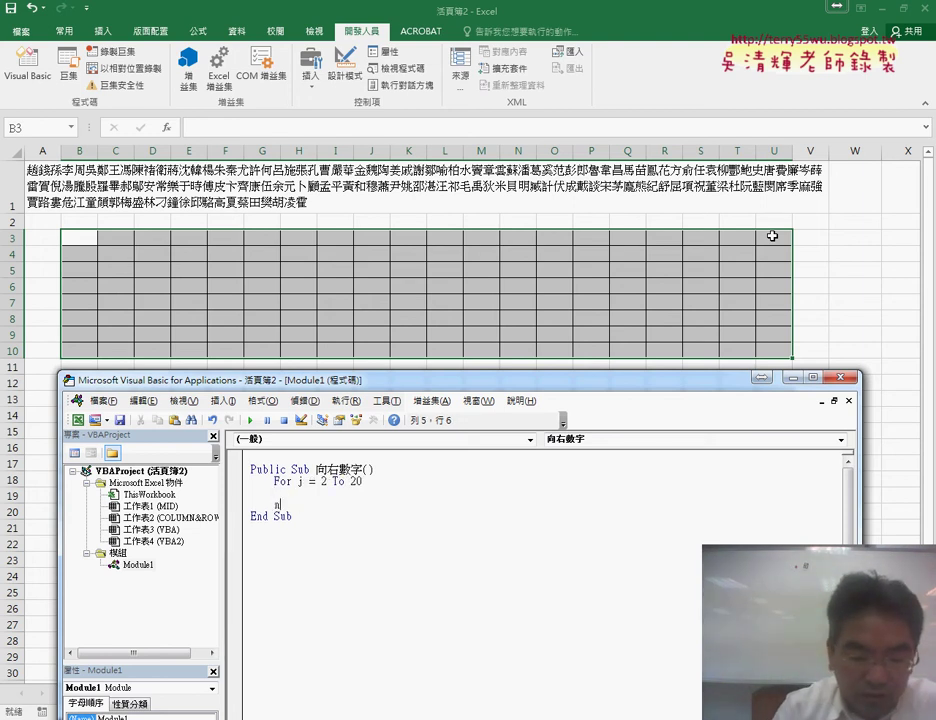
{"action": "type", "text": "ext"}
{"action": "key", "text": "Up"}
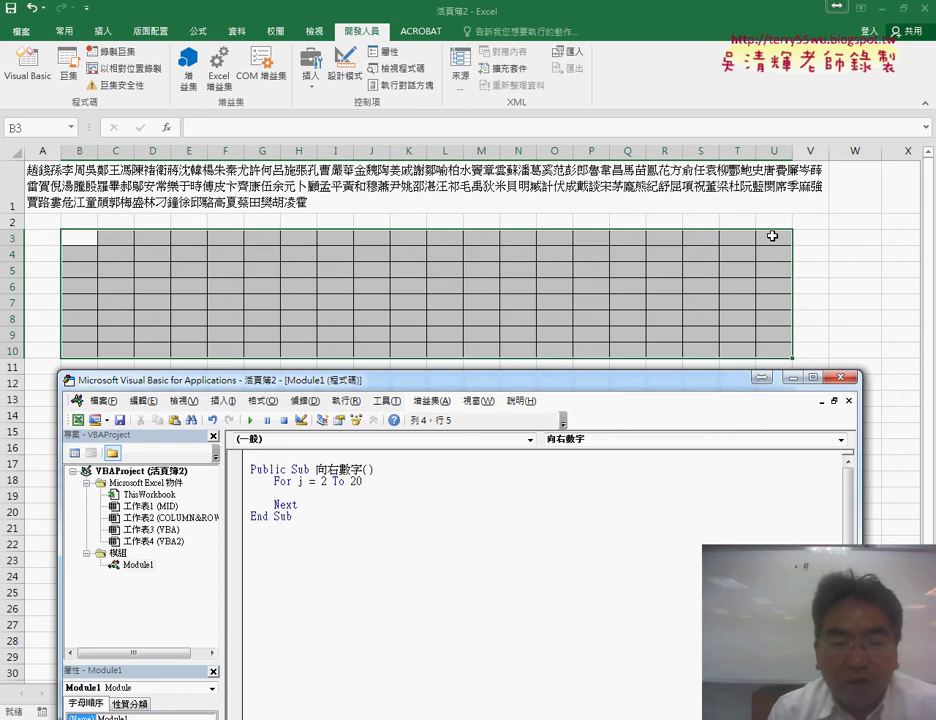
{"action": "key", "text": "Tab"}
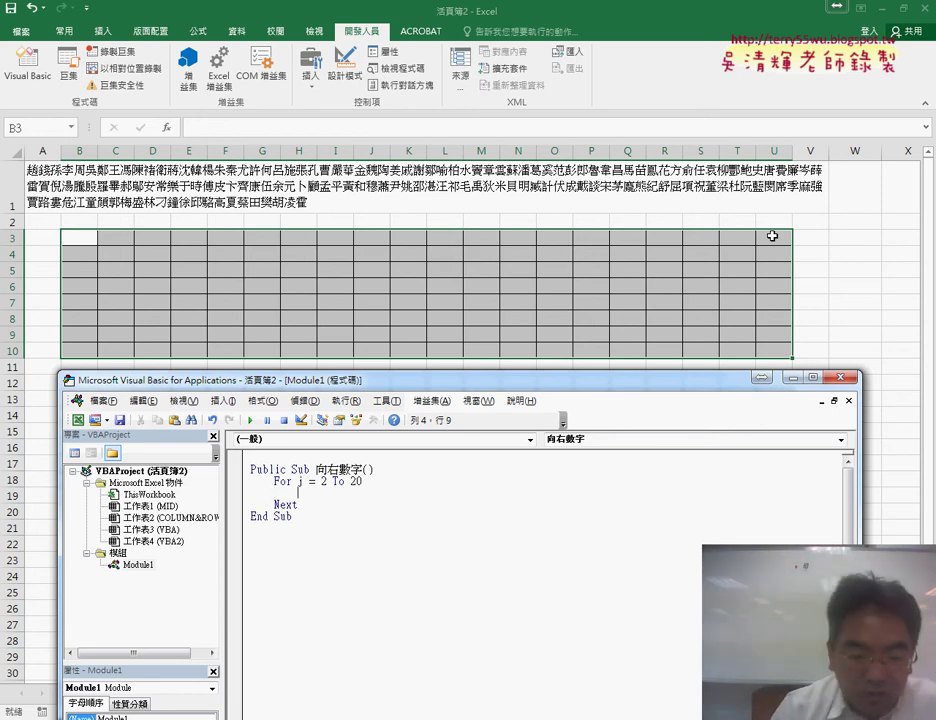
Add an inner For i = 3 To 10 loop assigning Cells(i, j) = j - 1
{"action": "type", "text": "i"}
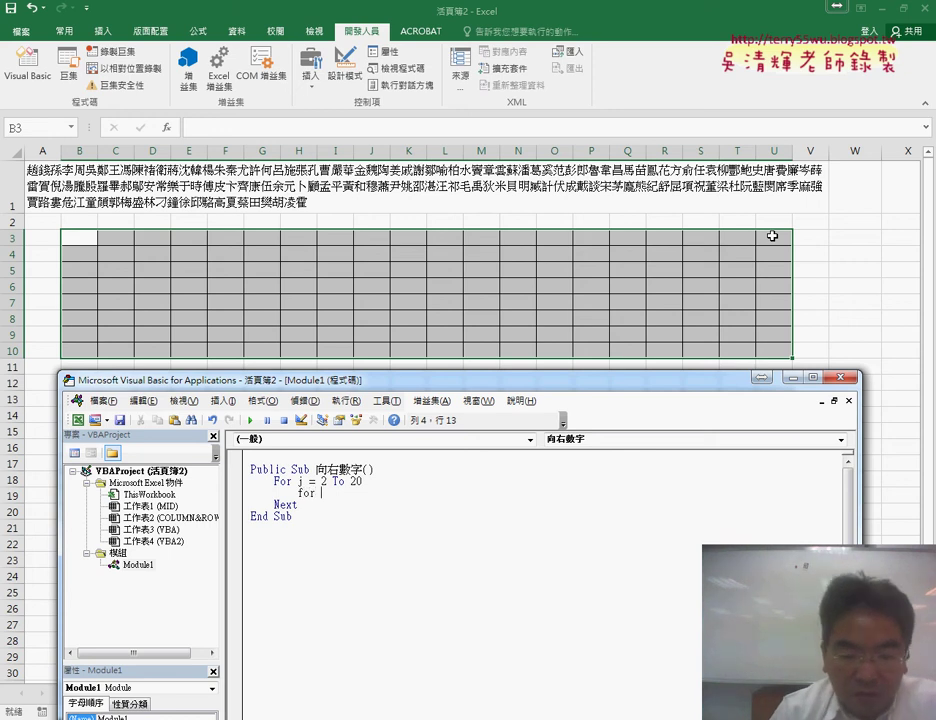
{"action": "type", "text": " i"}
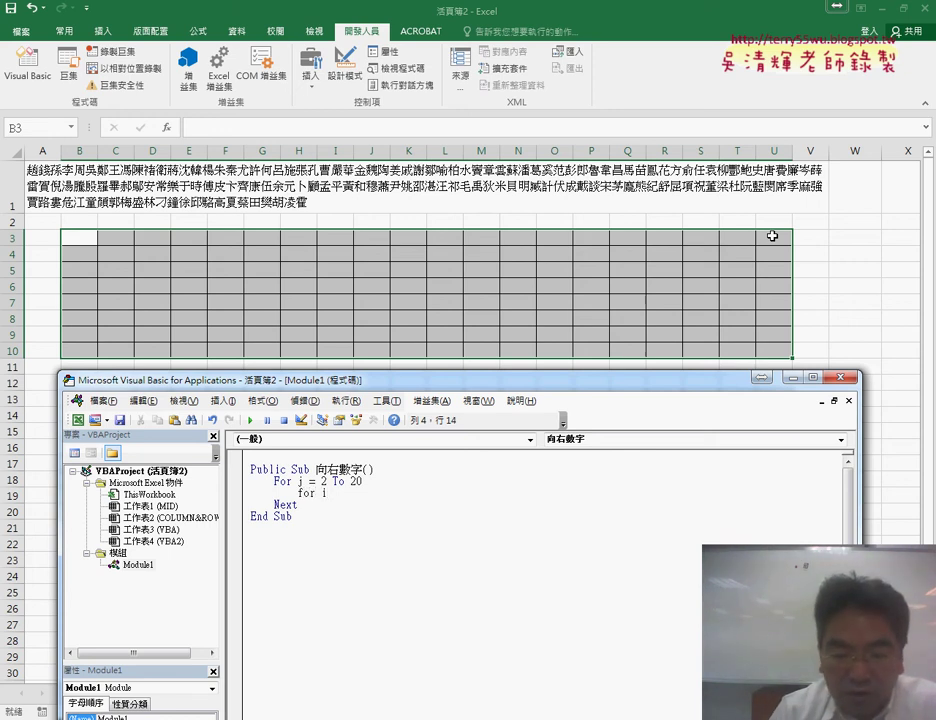
{"action": "type", "text": "=3"}
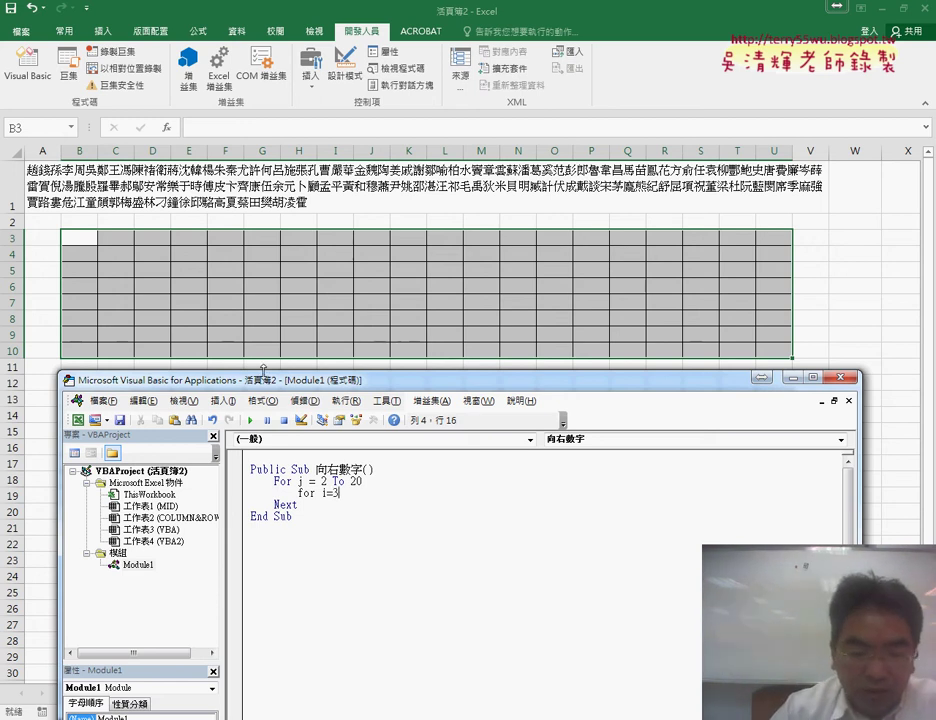
{"action": "type", "text": " to 10"}
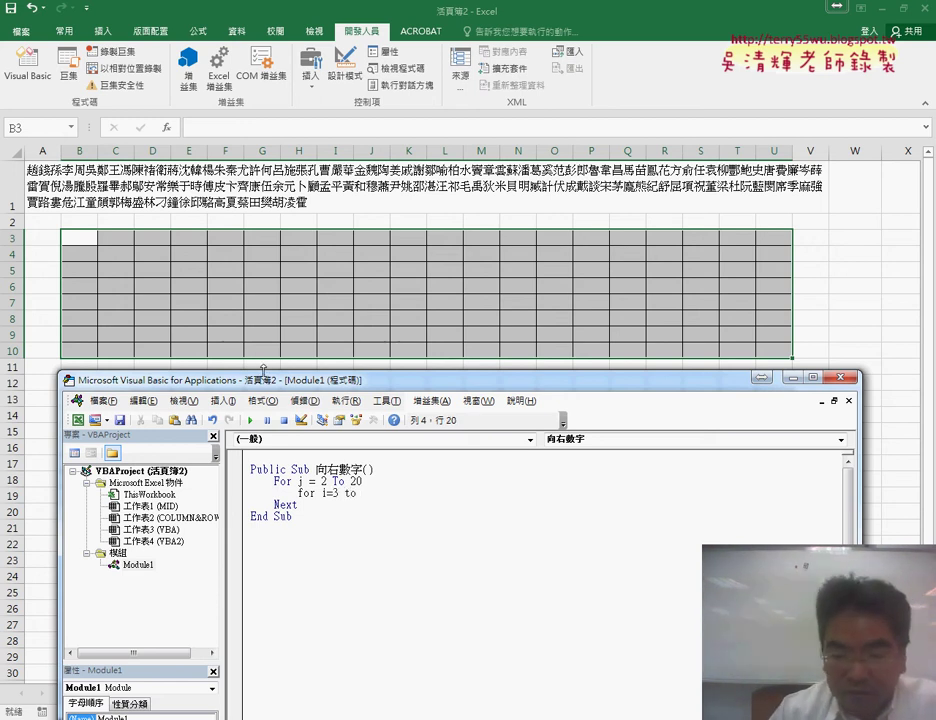
{"action": "key", "text": "Return"}
{"action": "key", "text": "Return"}
{"action": "type", "text": "nex"}
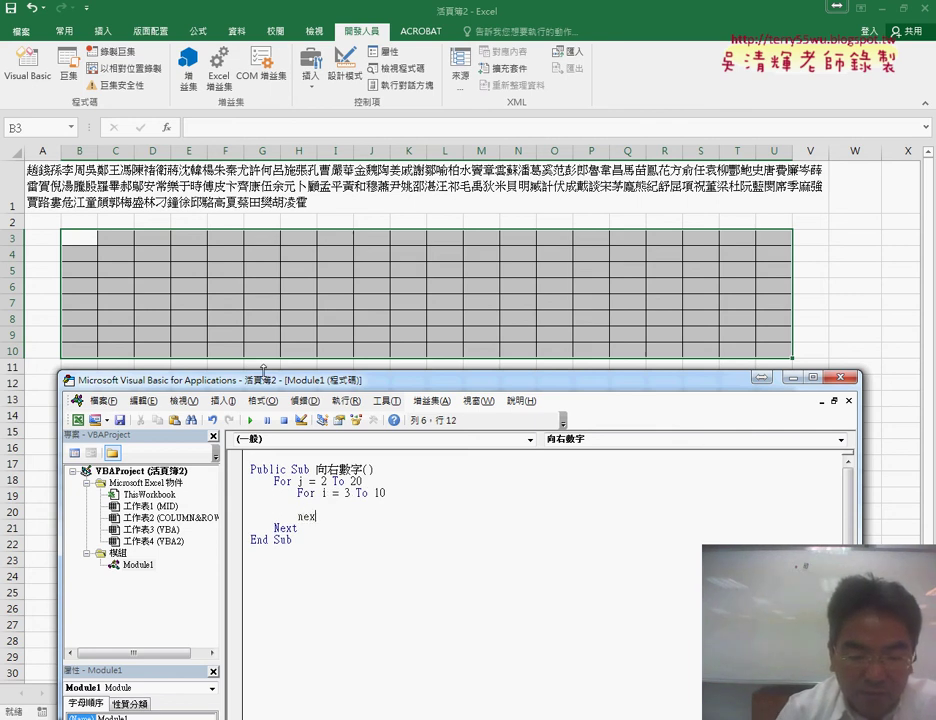
{"action": "type", "text": "t"}
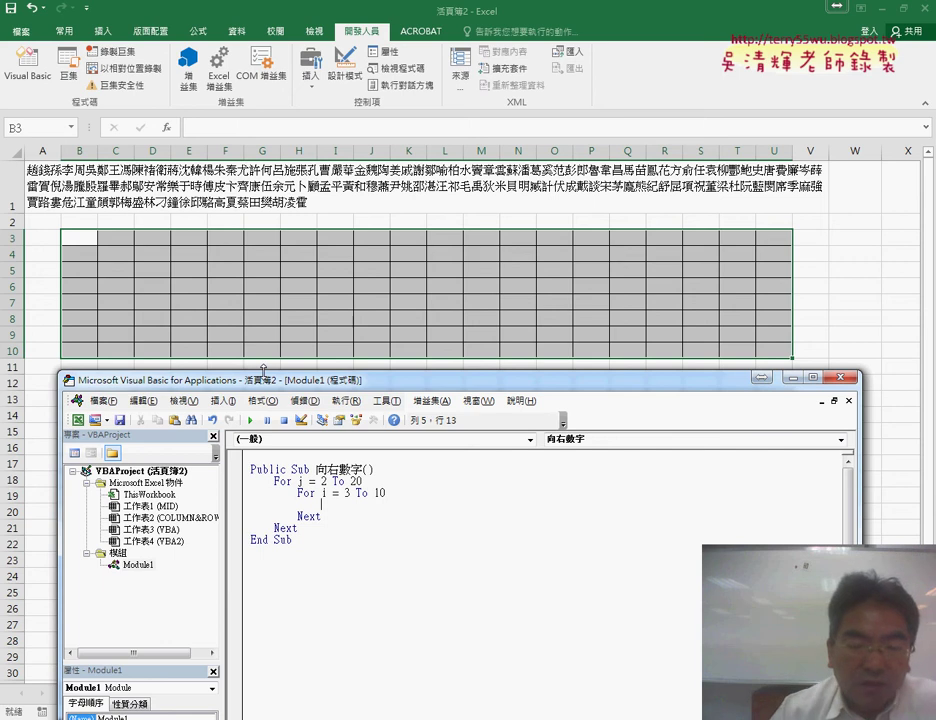
{"action": "key", "text": "Tab"}
{"action": "type", "text": "ells"}
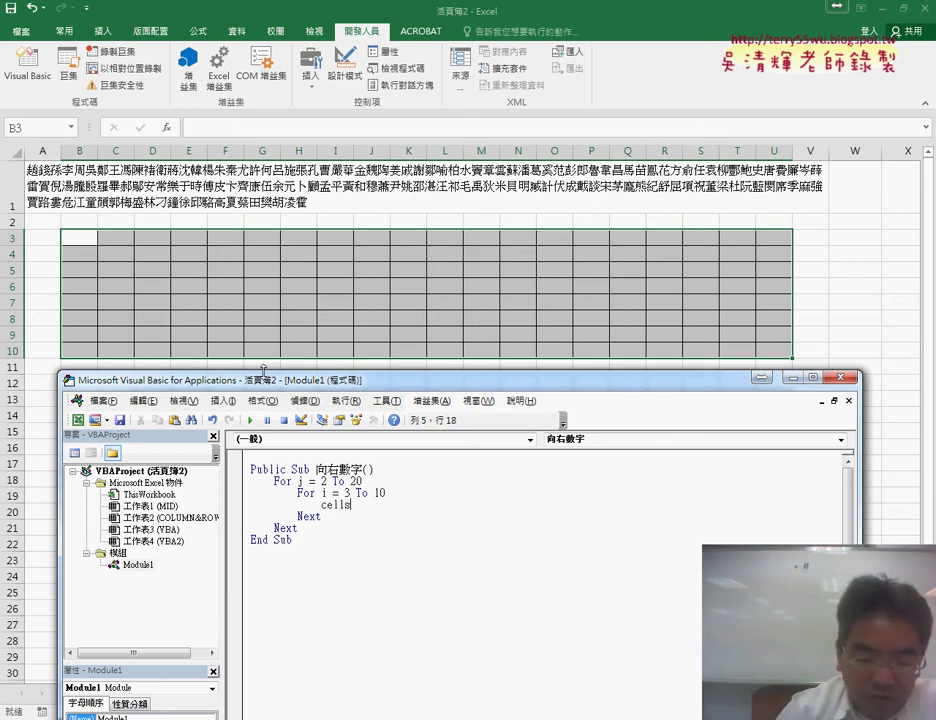
{"action": "type", "text": "(i"}
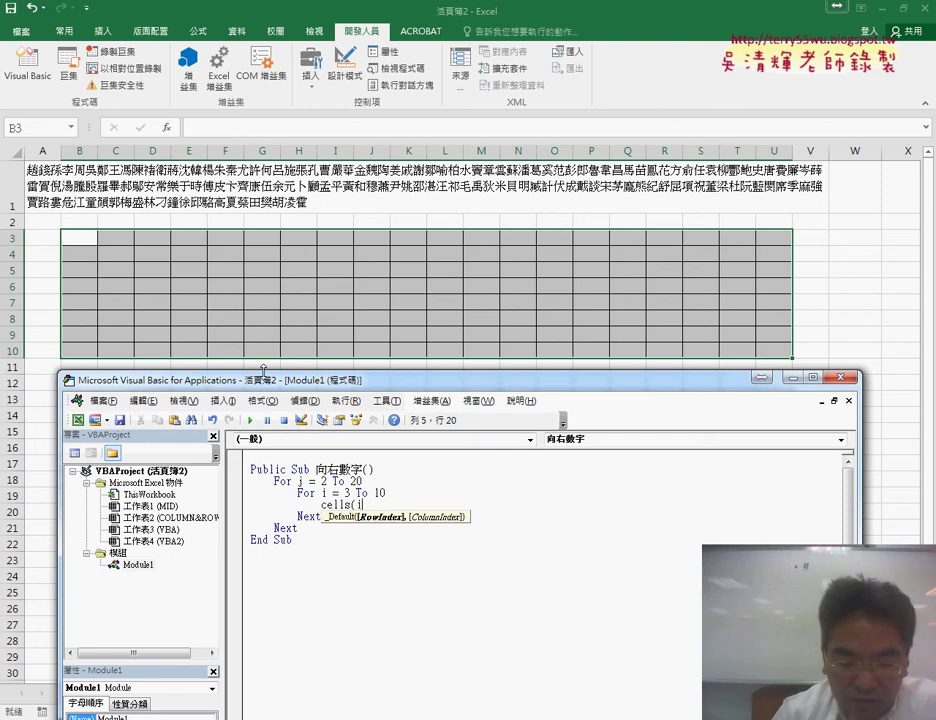
{"action": "type", "text": ",j"}
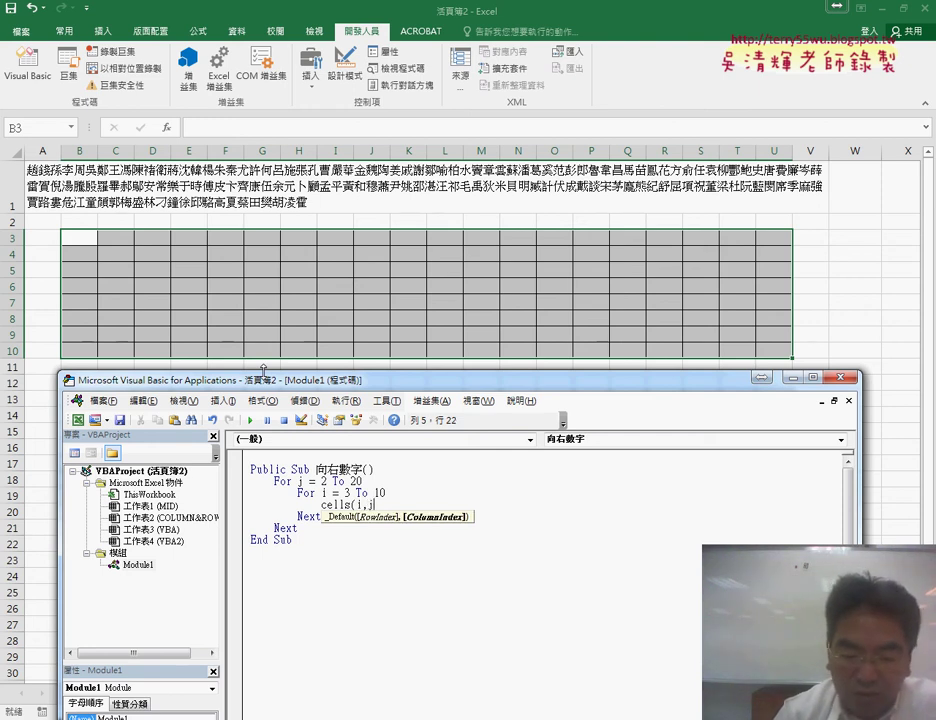
{"action": "type", "text": ")"}
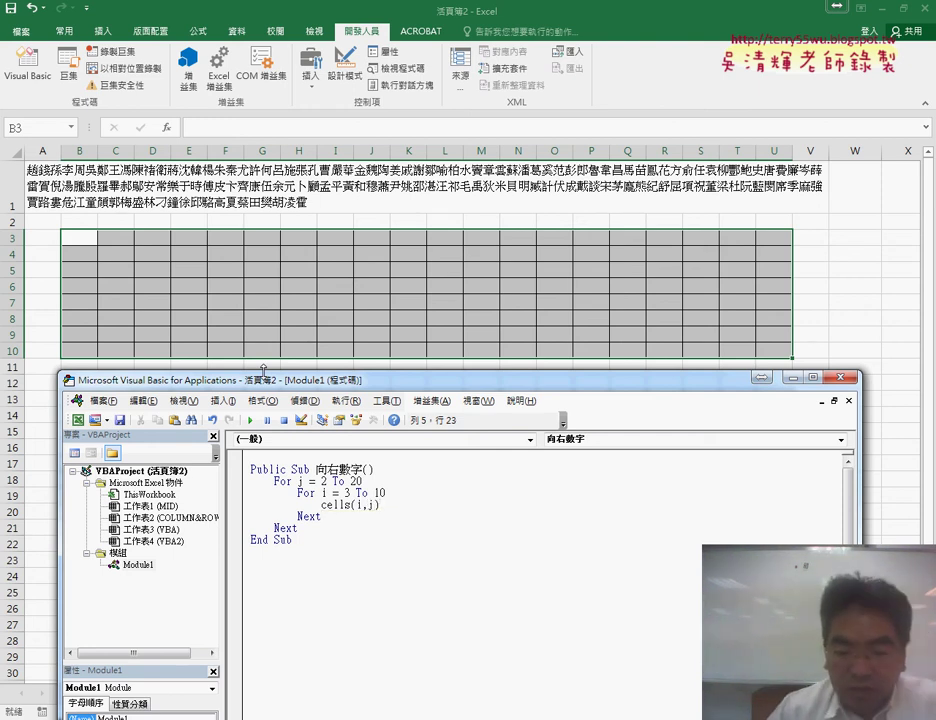
{"action": "type", "text": "="}
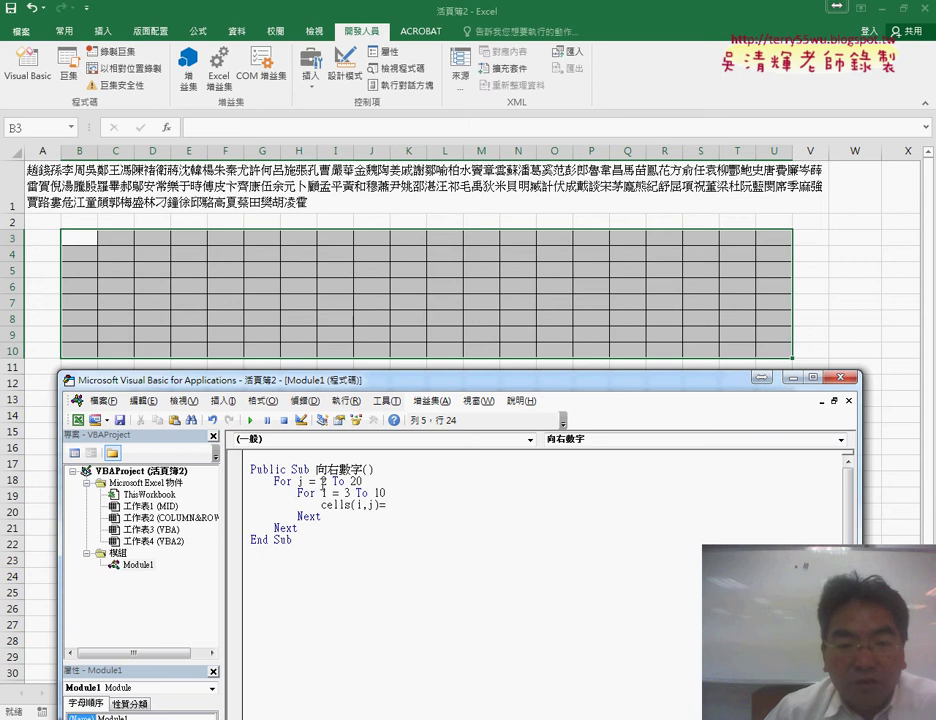
{"action": "left_click", "coordinate": [299, 480]}
{"action": "key", "text": "Return"}
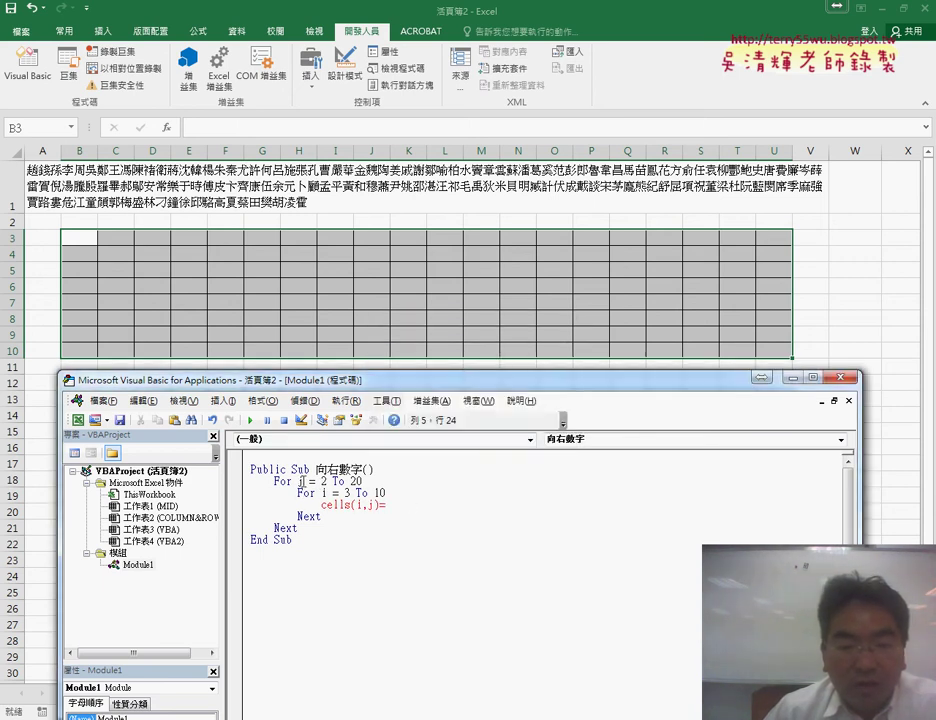
{"action": "type", "text": "j"}
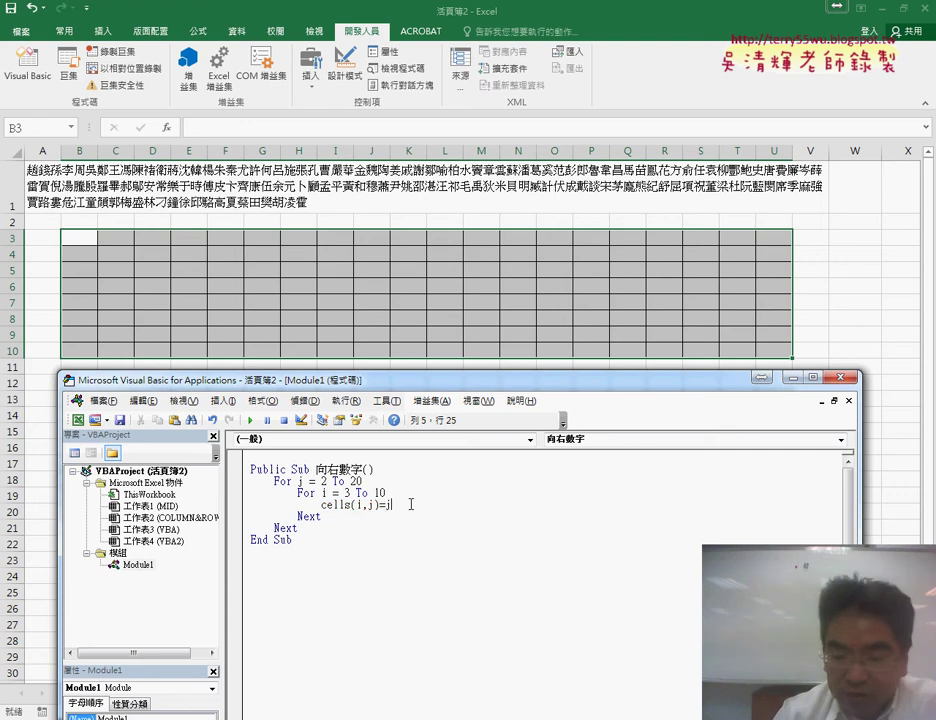
{"action": "type", "text": "-1"}
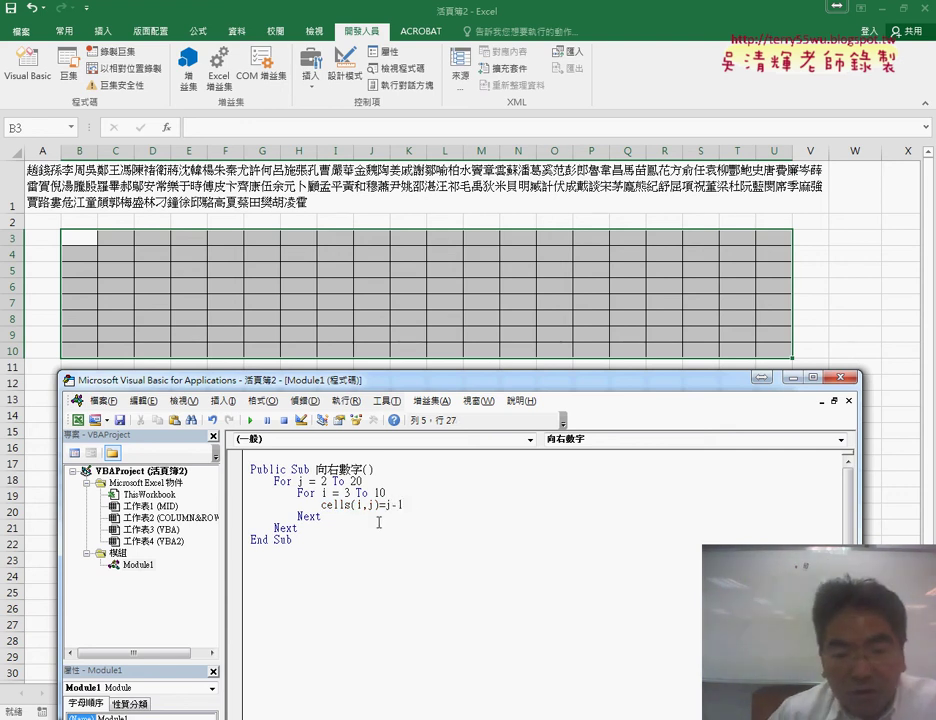
Raise the outer limit to 21, run the macro to fill rows with 1–20, then append +
{"action": "left_click", "coordinate": [360, 481]}
{"action": "key", "text": "BackSpace"}
{"action": "type", "text": "1"}
{"action": "left_click_drag", "start_coordinate": [432, 505], "coordinate": [402, 505]}
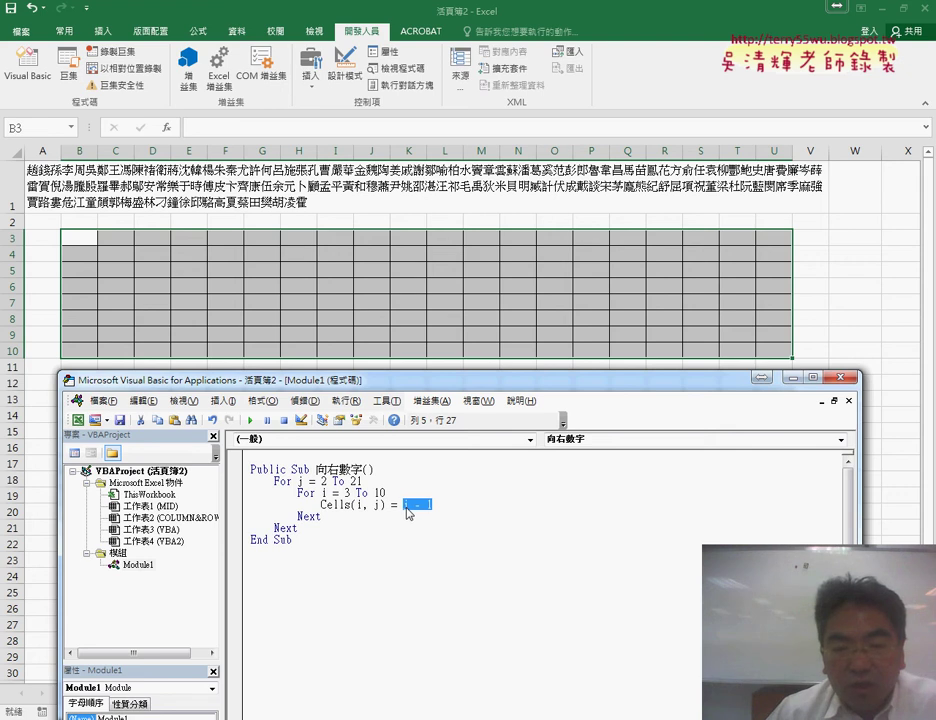
{"action": "left_click", "coordinate": [251, 421]}
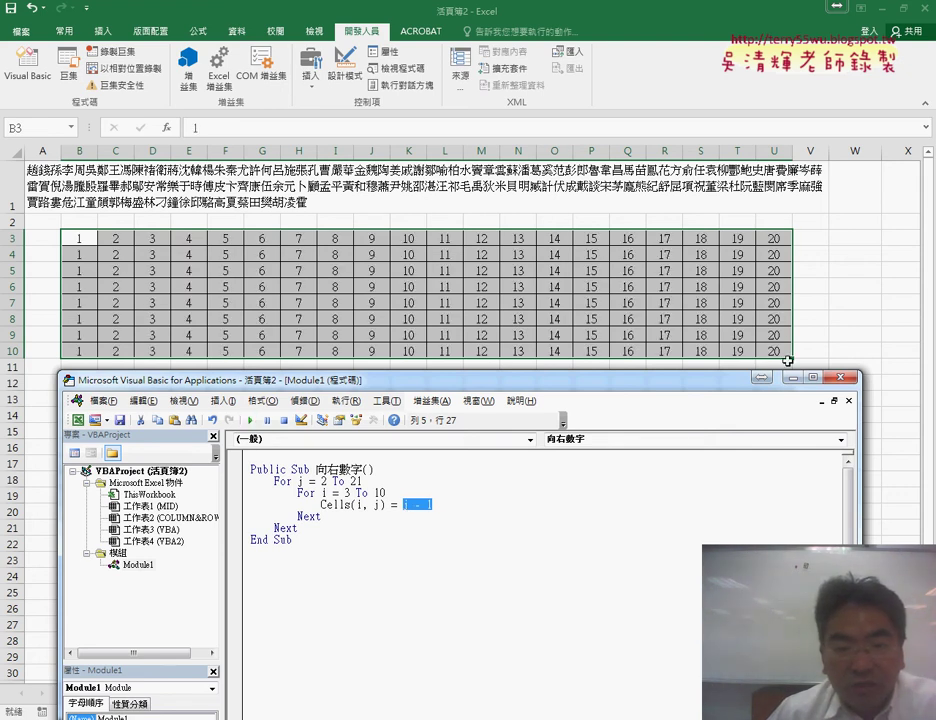
{"action": "key", "text": "End"}
{"action": "type", "text": "+"}
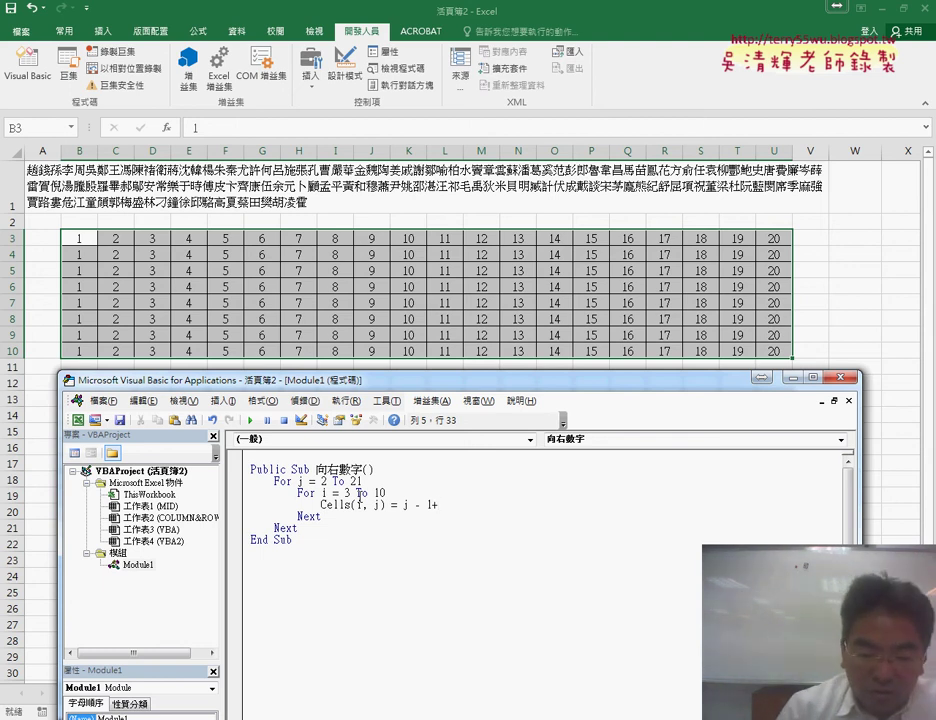
Extend the assignment to j - 1 + (i - 3) * 20 and run it, numbering B3:U10 1–160
{"action": "type", "text": "(i-"}
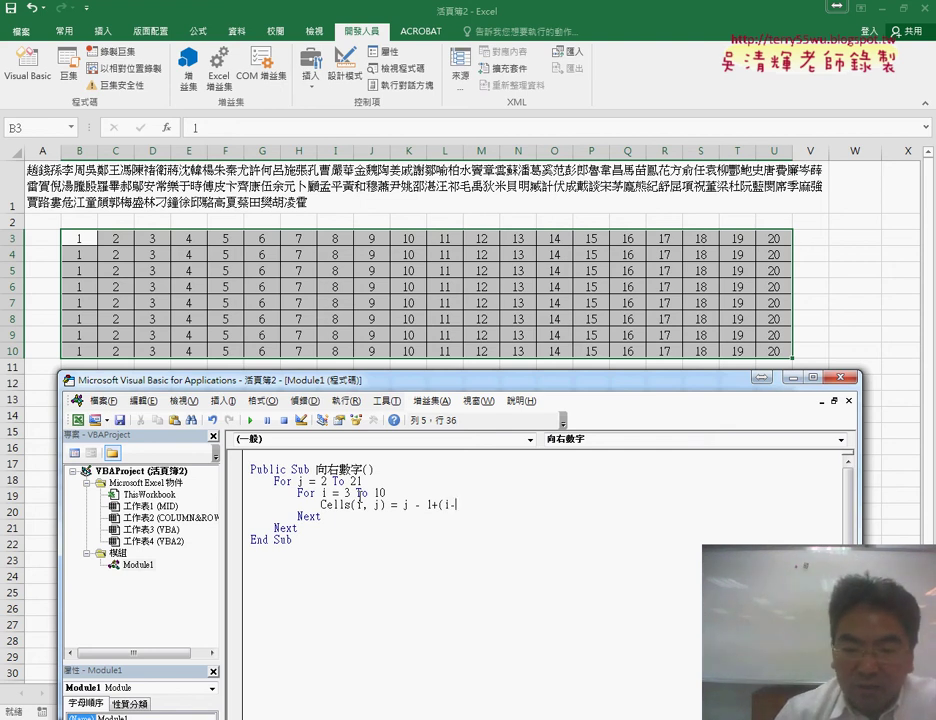
{"action": "type", "text": "3)"}
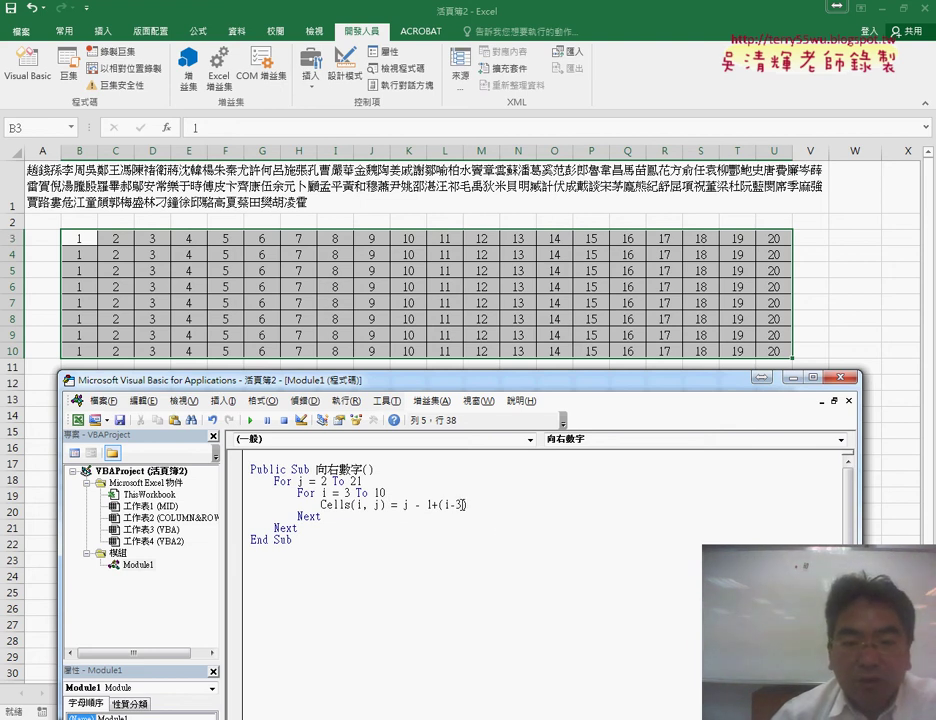
{"action": "type", "text": "* 20"}
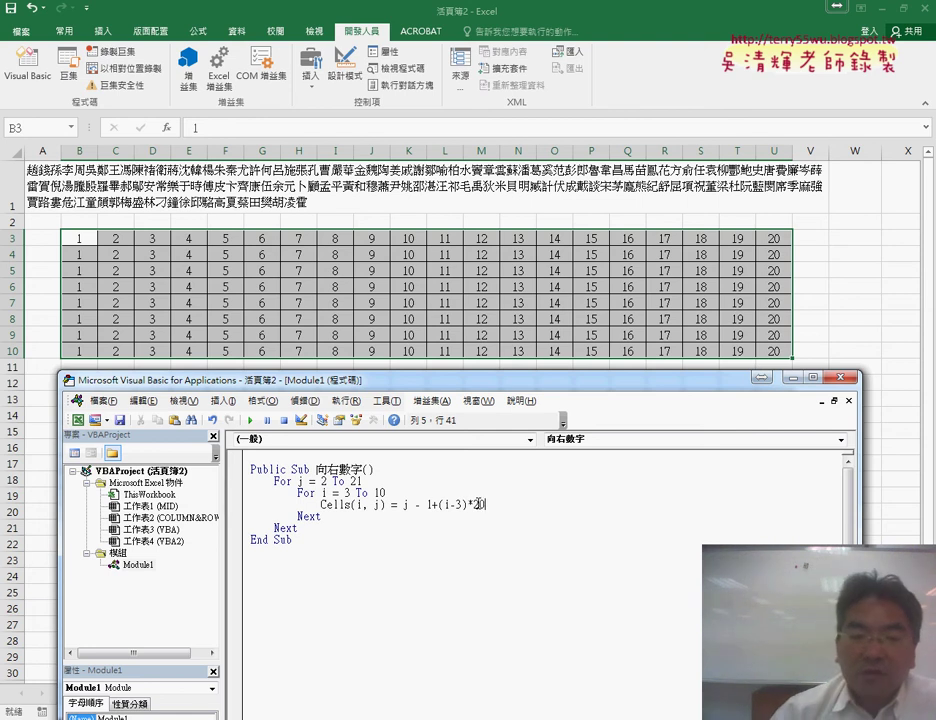
{"action": "left_click", "coordinate": [481, 567]}
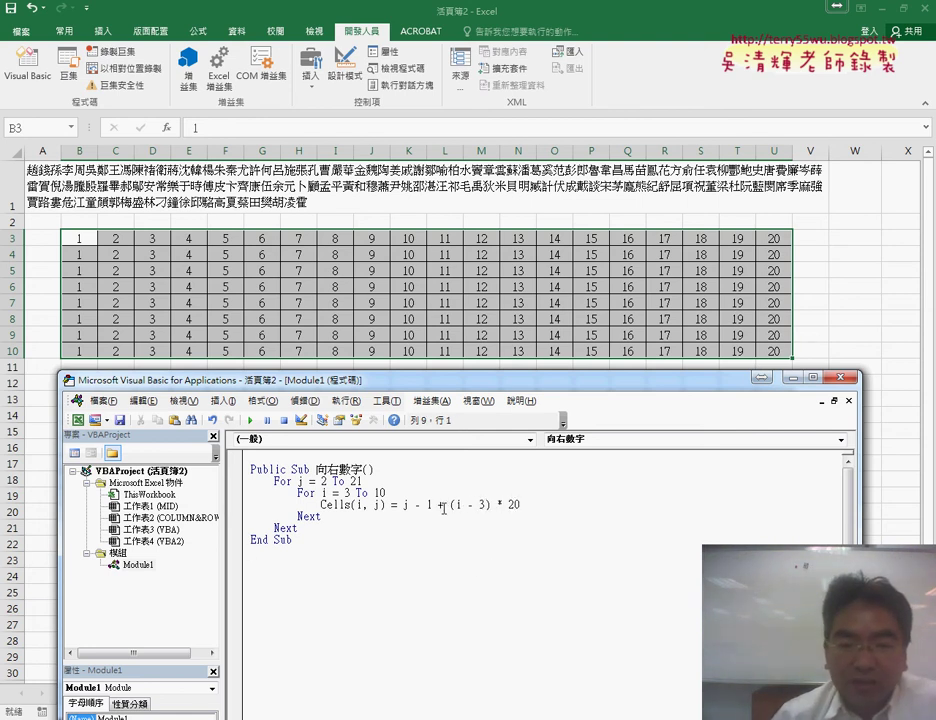
{"action": "left_click_drag", "start_coordinate": [403, 505], "coordinate": [521, 505]}
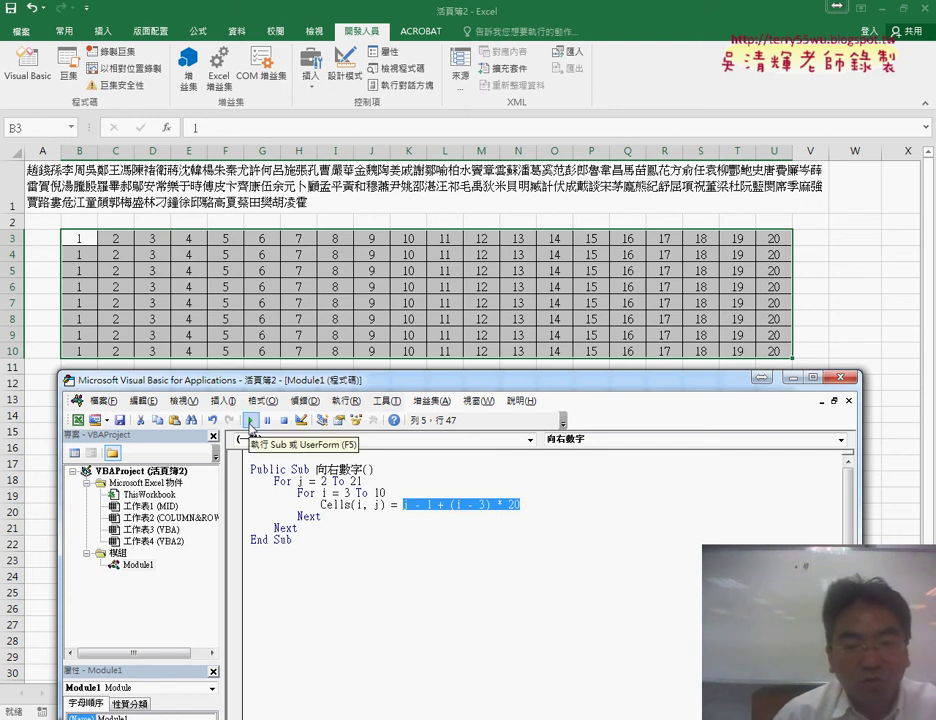
{"action": "left_click", "coordinate": [250, 420]}
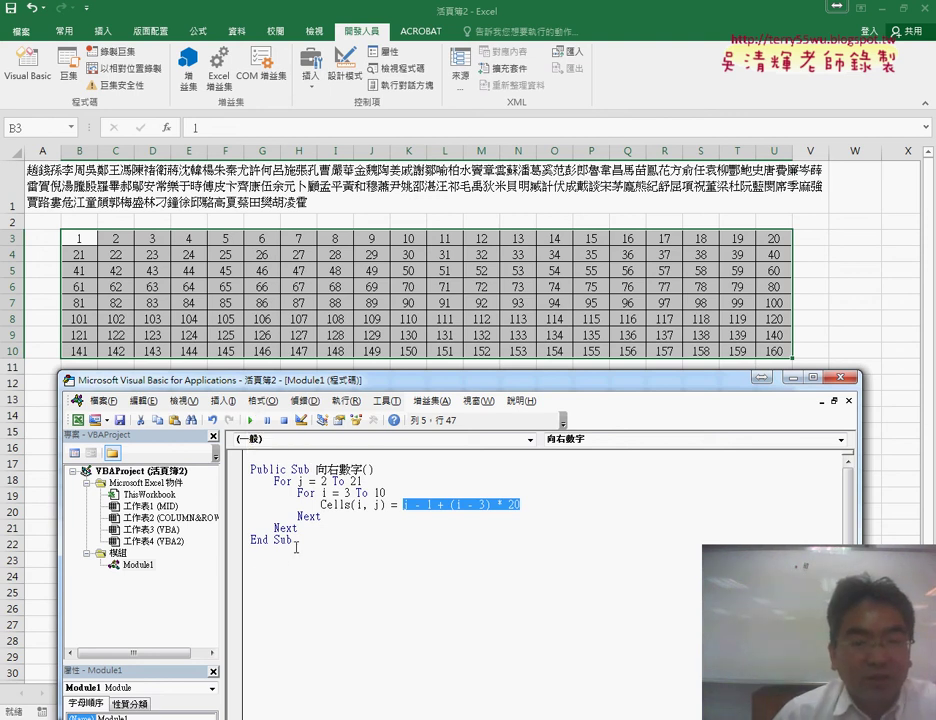
Paste a duplicate of the 向右數字 macro below the original and rename it 向右
{"action": "left_click_drag", "start_coordinate": [296, 547], "coordinate": [245, 467]}
{"action": "right_click", "coordinate": [385, 488]}
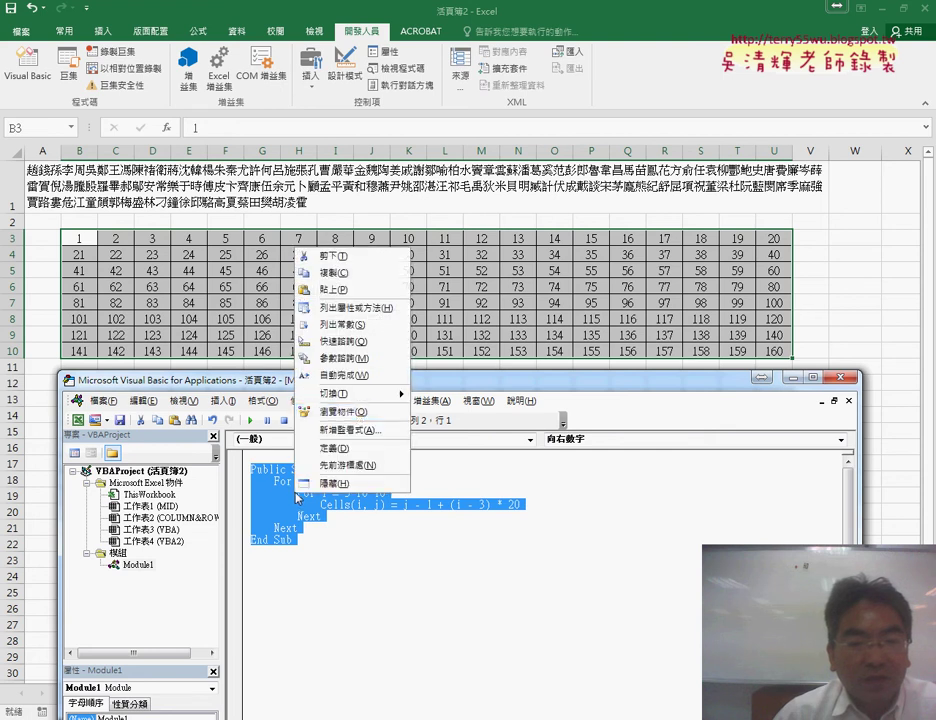
{"action": "left_click", "coordinate": [415, 217]}
{"action": "left_click", "coordinate": [286, 566]}
{"action": "right_click", "coordinate": [286, 566]}
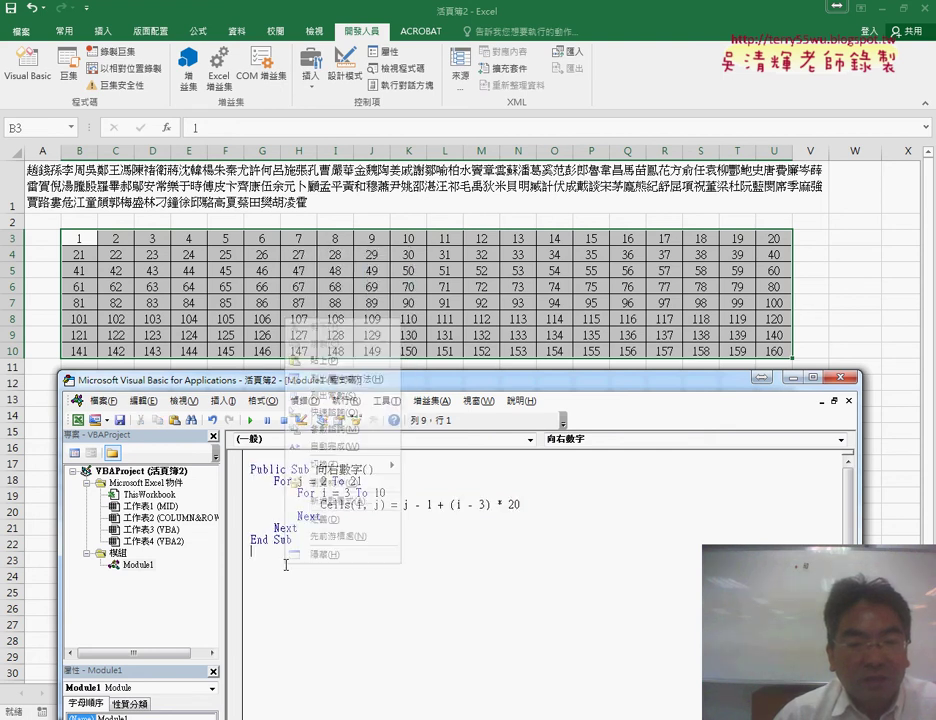
{"action": "left_click", "coordinate": [330, 350]}
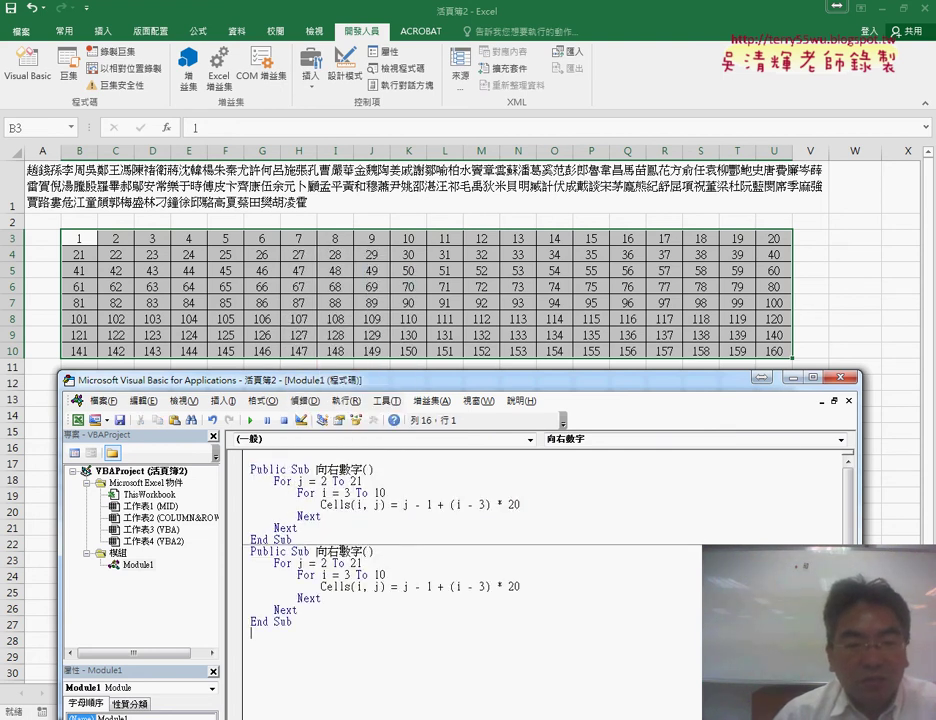
{"action": "left_click_drag", "start_coordinate": [339, 551], "coordinate": [363, 551]}
{"action": "key", "text": "Delete"}
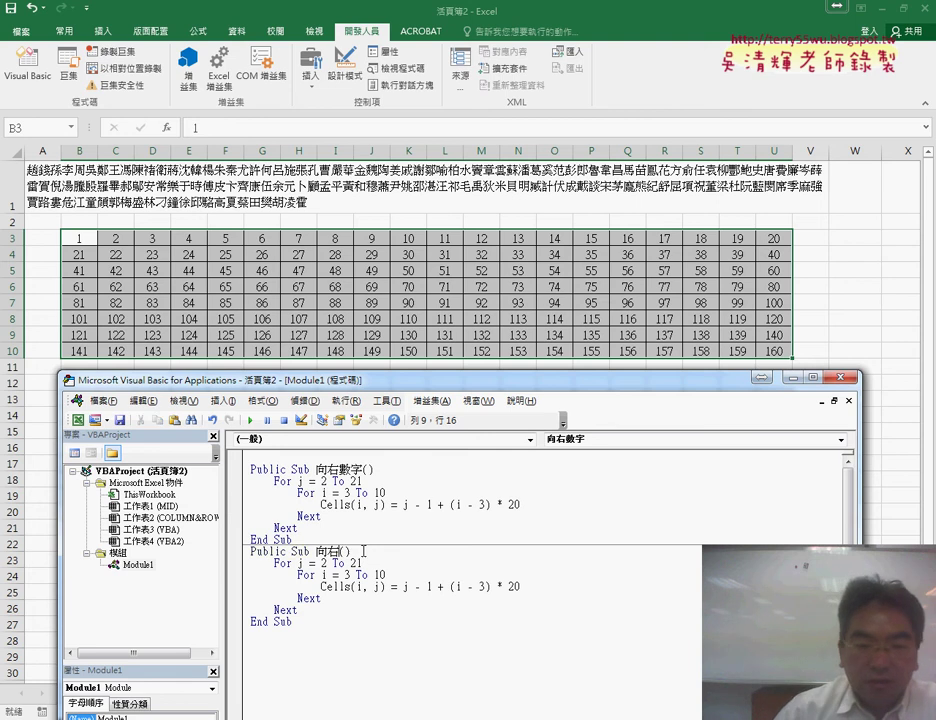
{"action": "left_click_drag", "start_coordinate": [403, 586], "coordinate": [534, 585]}
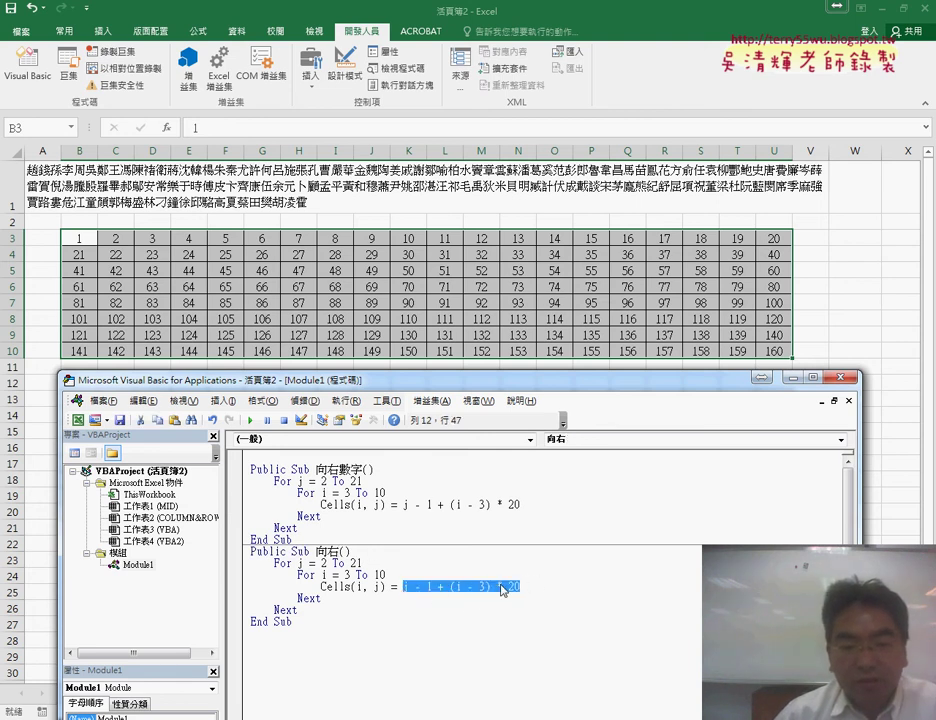
{"action": "left_click", "coordinate": [540, 589]}
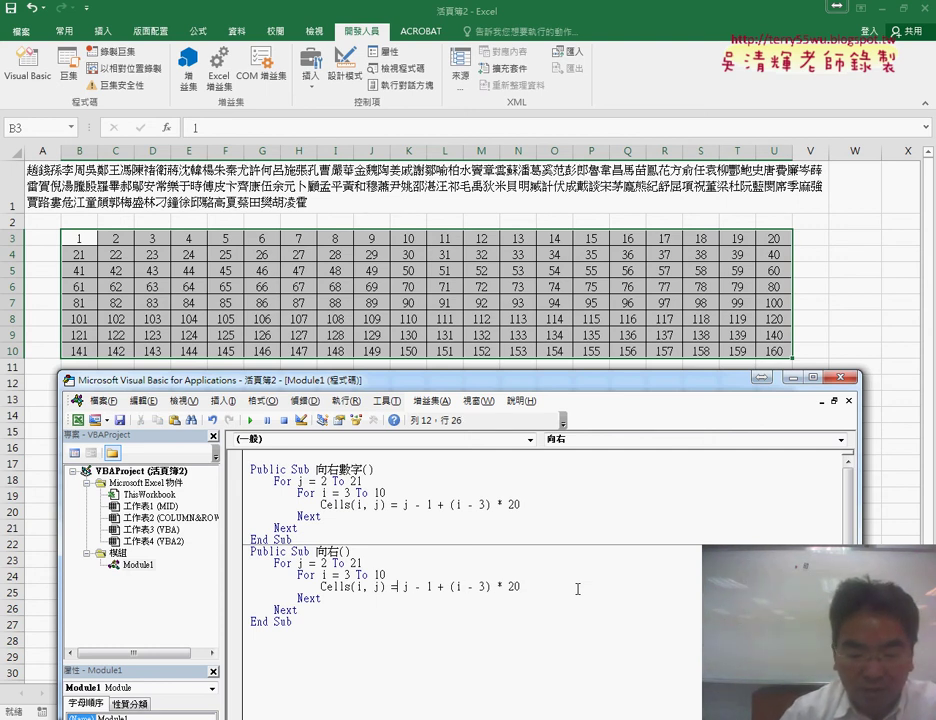
Set the 向右 assignment to Mid(Range("A1"), j - 1 + (i - 3) * 20, 1) and run it
{"action": "type", "text": "2"}
{"action": "type", "text": "id"}
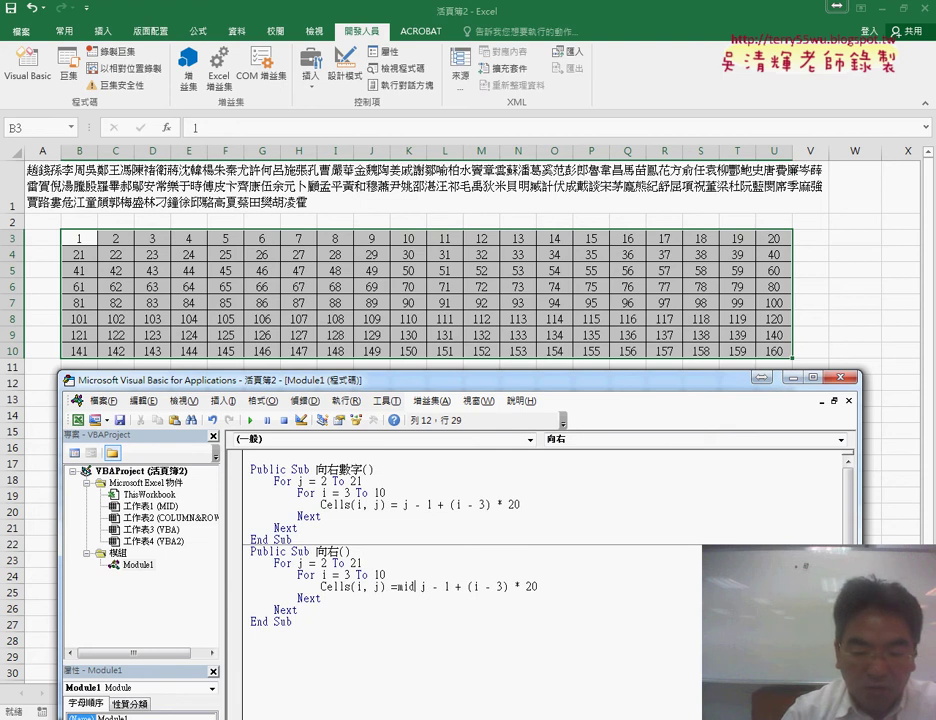
{"action": "type", "text": "("}
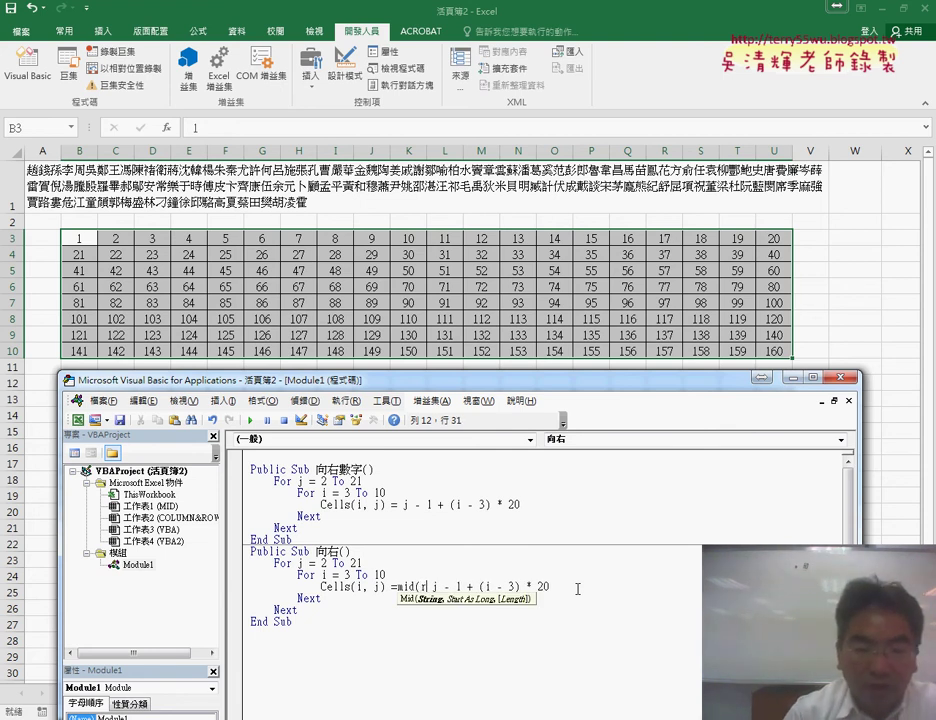
{"action": "type", "text": "range"}
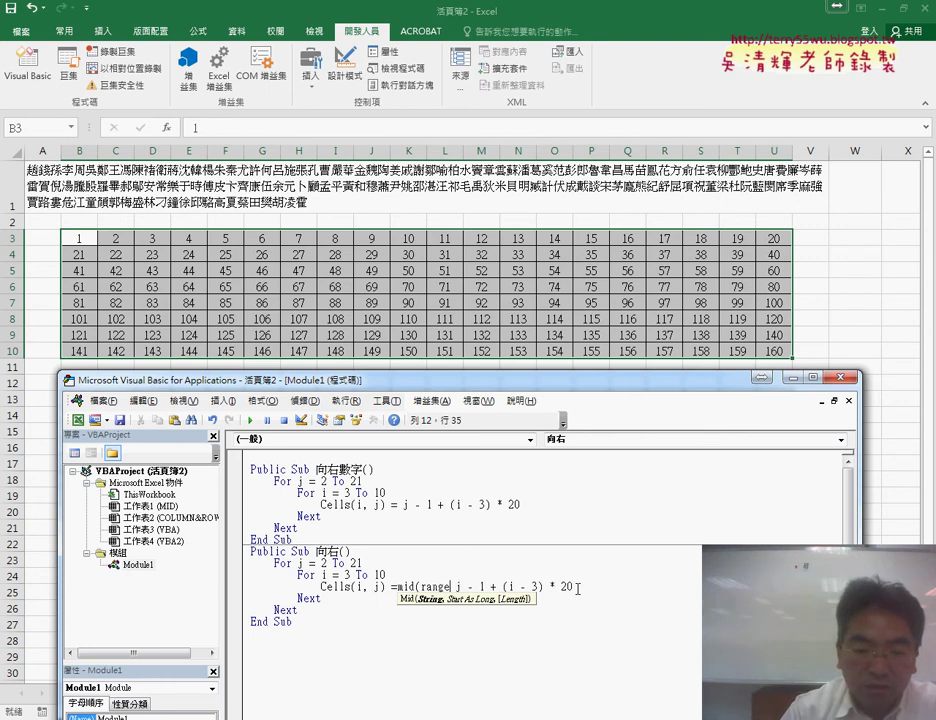
{"action": "type", "text": "("}
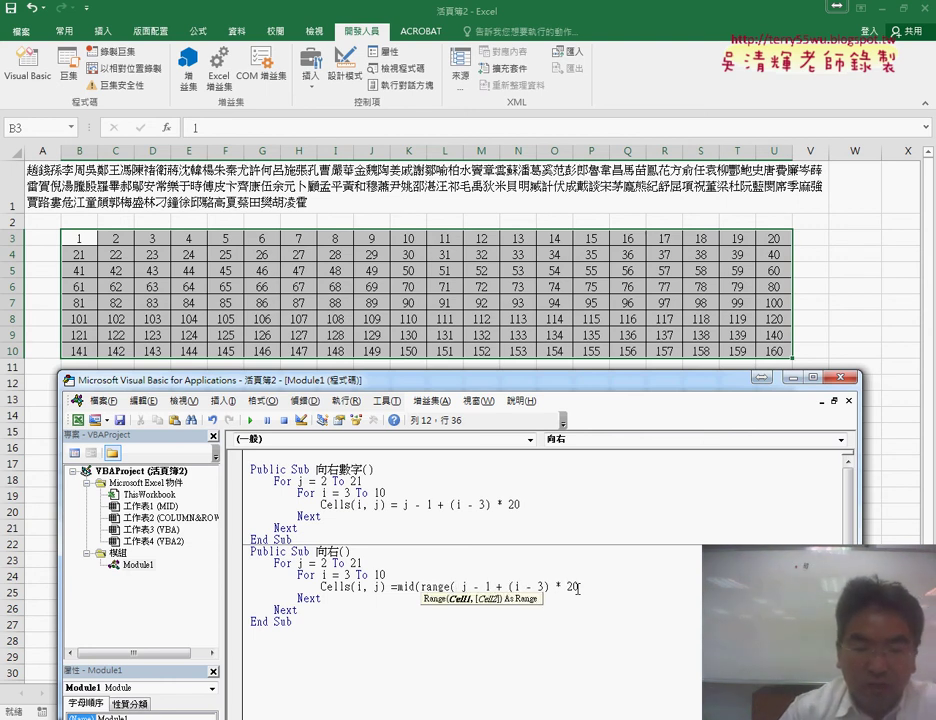
{"action": "type", "text": "\"A"}
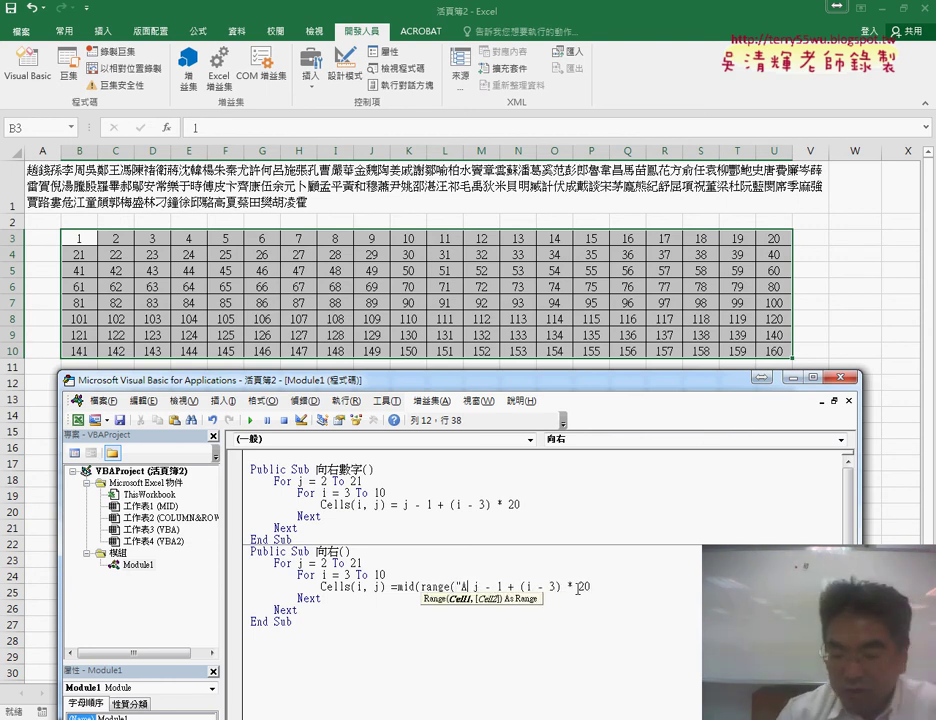
{"action": "type", "text": "1\""}
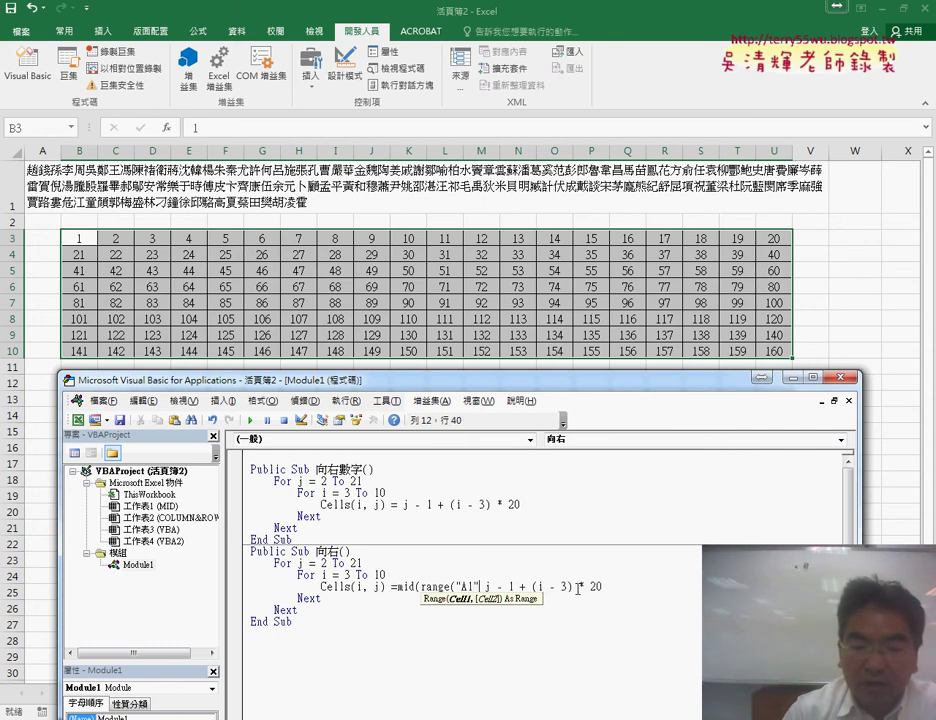
{"action": "type", "text": ")"}
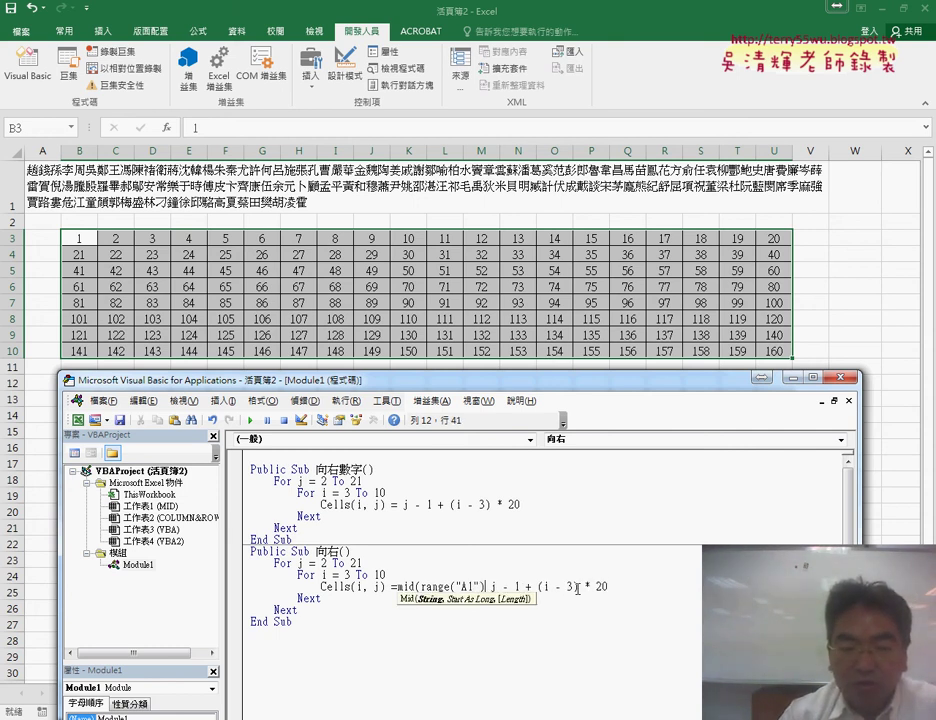
{"action": "type", "text": ","}
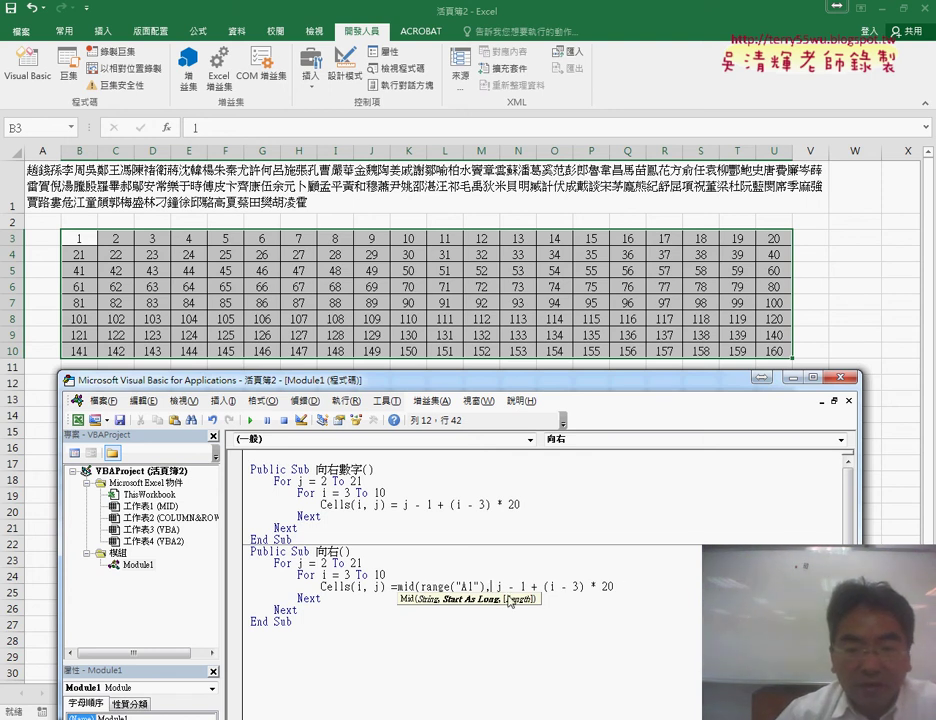
{"action": "left_click", "coordinate": [644, 583]}
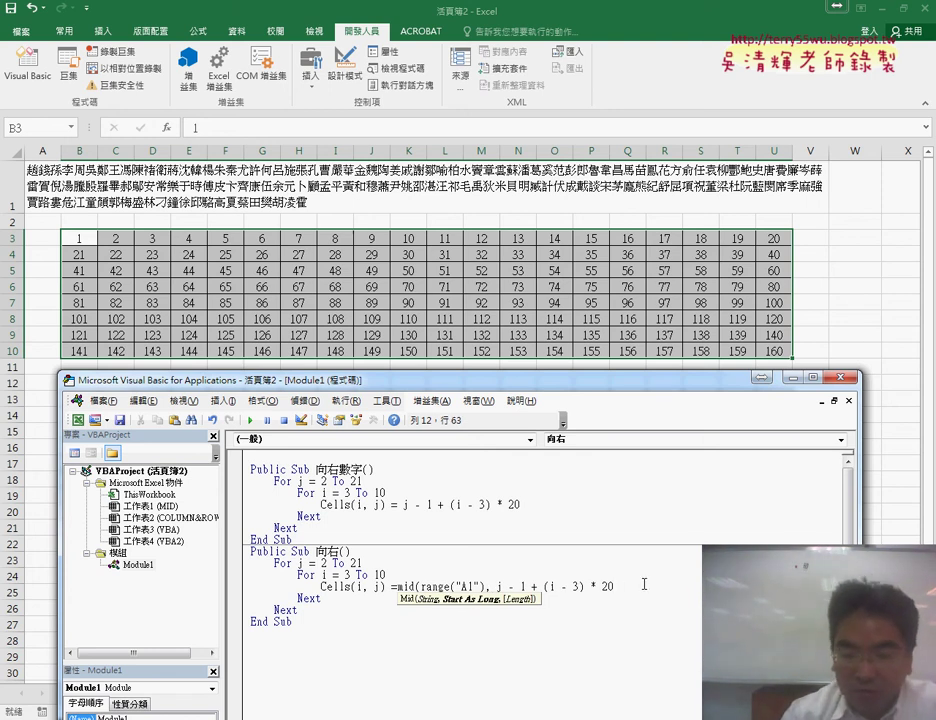
{"action": "type", "text": ",1"}
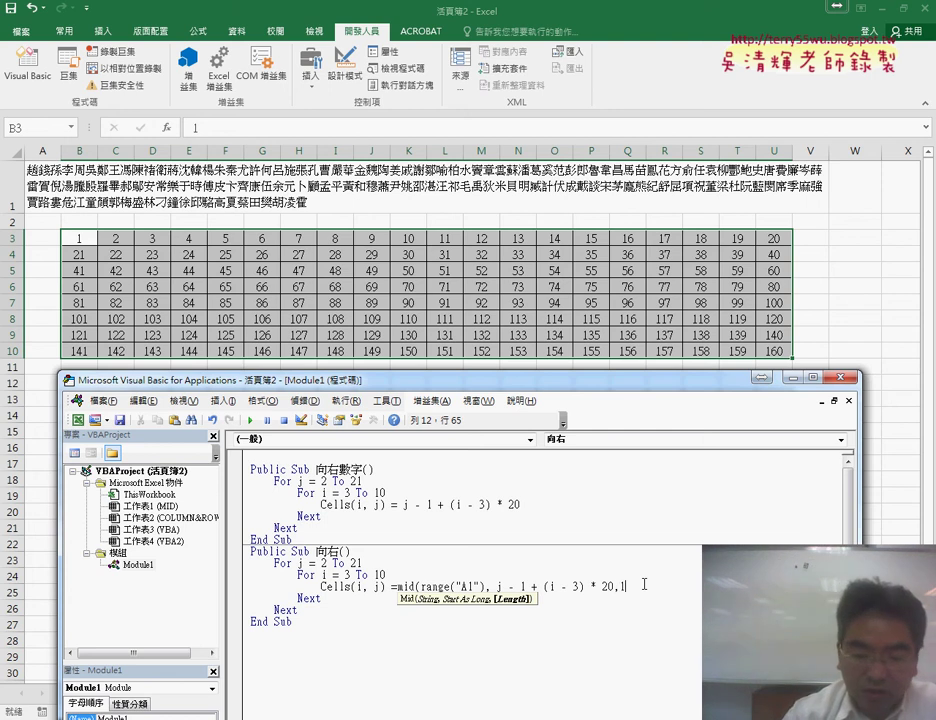
{"action": "type", "text": ")"}
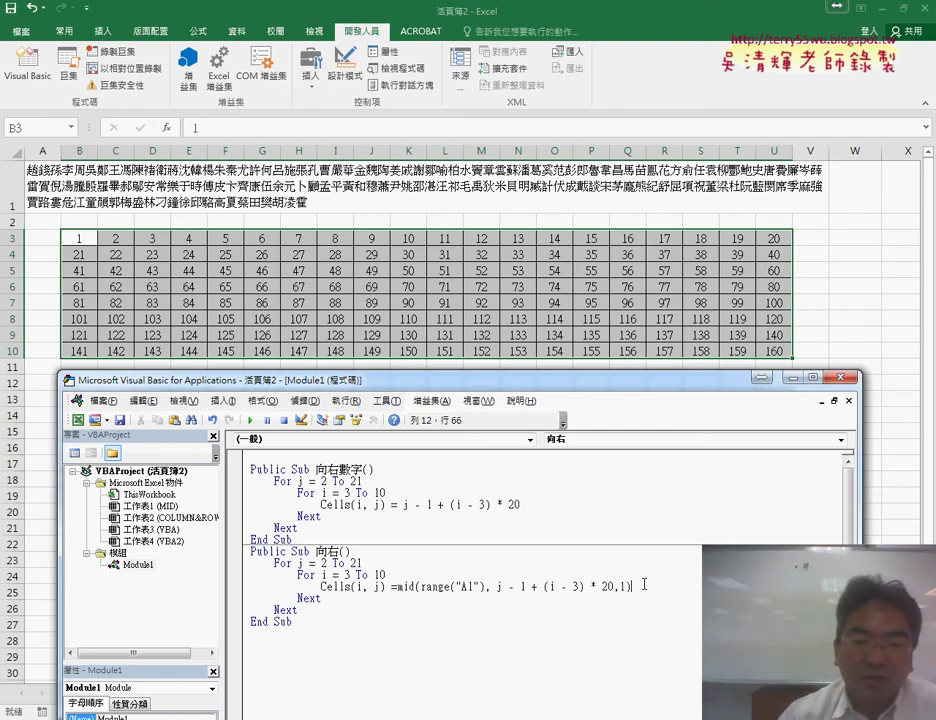
{"action": "left_click", "coordinate": [474, 665]}
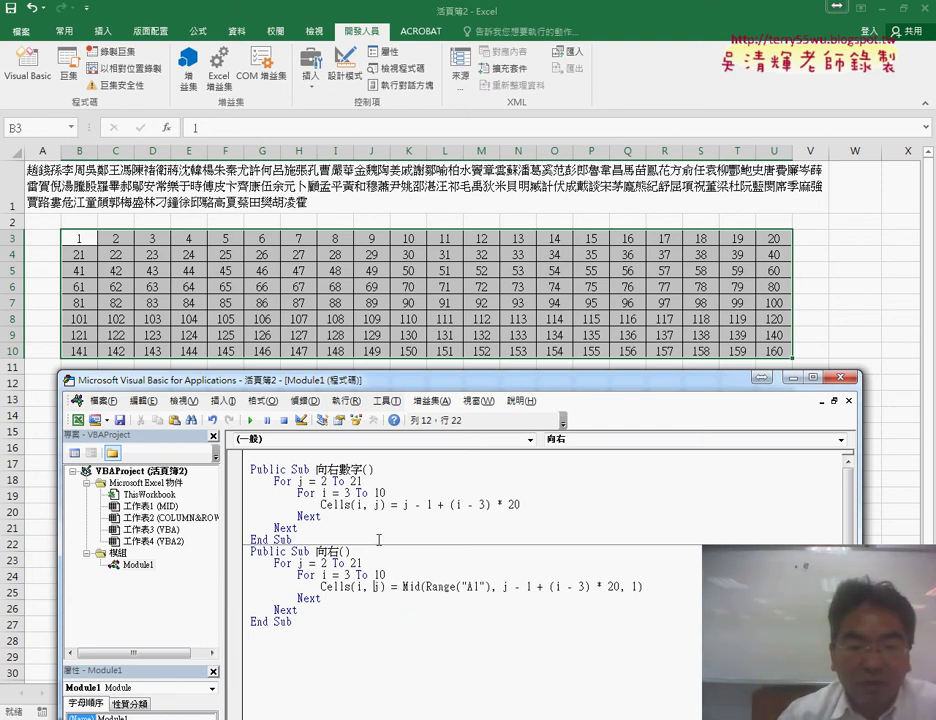
{"action": "key", "text": "F5"}
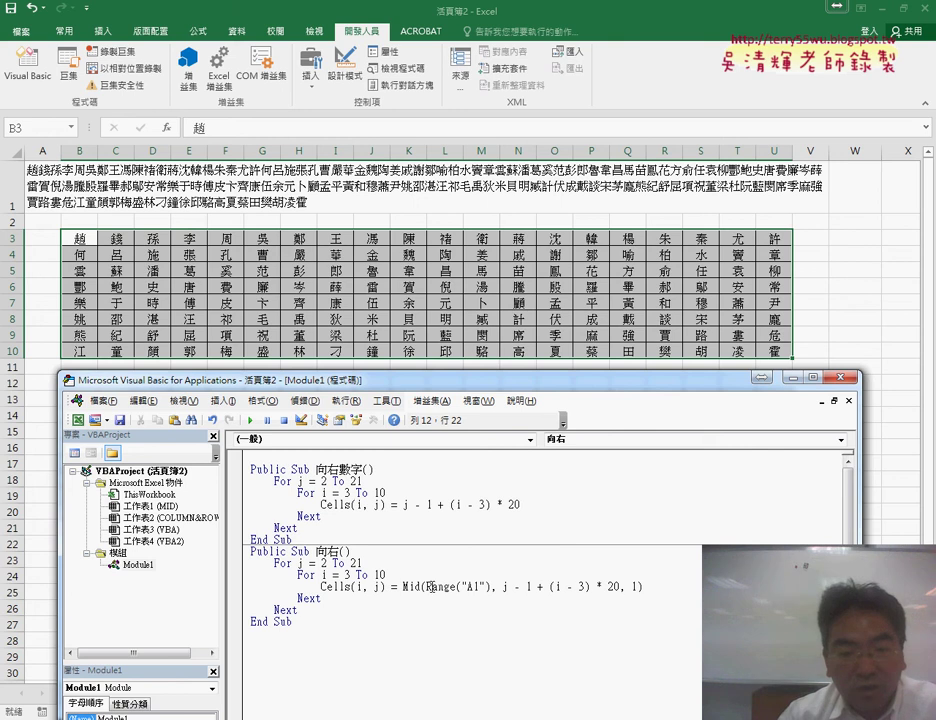
{"action": "double_click", "coordinate": [415, 587]}
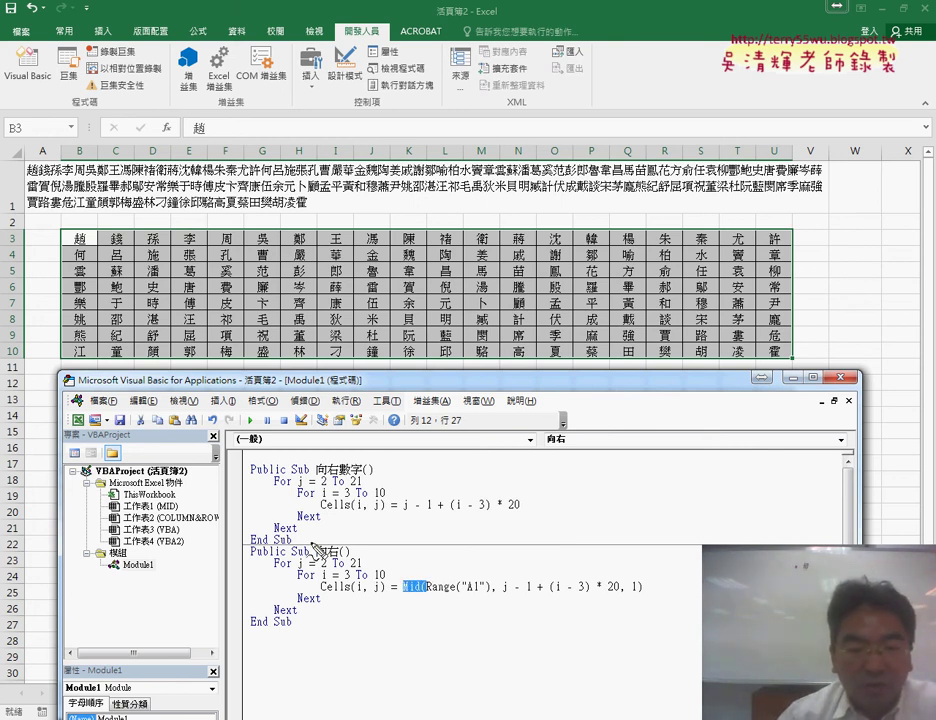
{"action": "left_click_drag", "start_coordinate": [407, 596], "coordinate": [494, 594]}
{"action": "left_click_drag", "start_coordinate": [622, 597], "coordinate": [652, 595]}
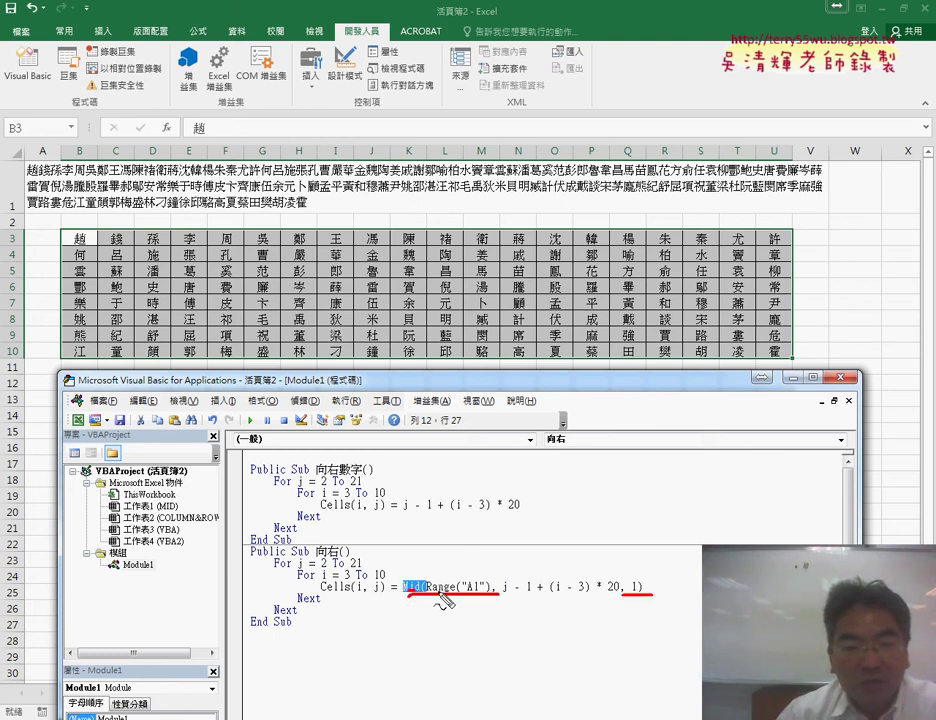
{"action": "mouse_move", "coordinate": [40, 150]}
{"action": "left_mouse_down"}
{"action": "mouse_move", "coordinate": [56, 206]}
{"action": "mouse_move", "coordinate": [112, 206]}
{"action": "left_mouse_up"}
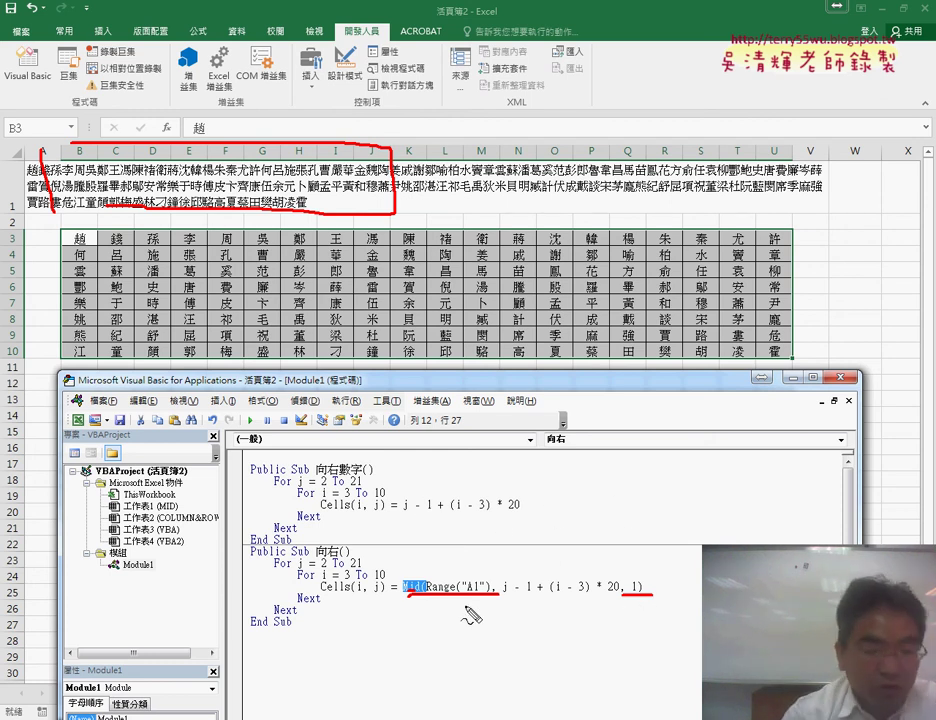
{"action": "key", "text": "Escape"}
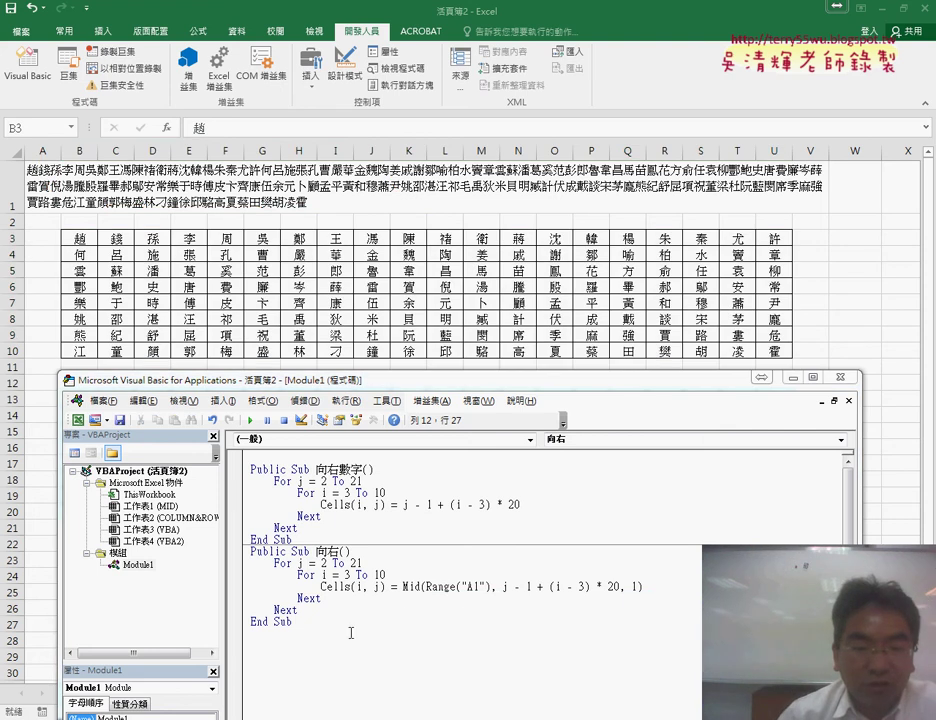
{"action": "left_click_drag", "start_coordinate": [252, 645], "coordinate": [250, 551]}
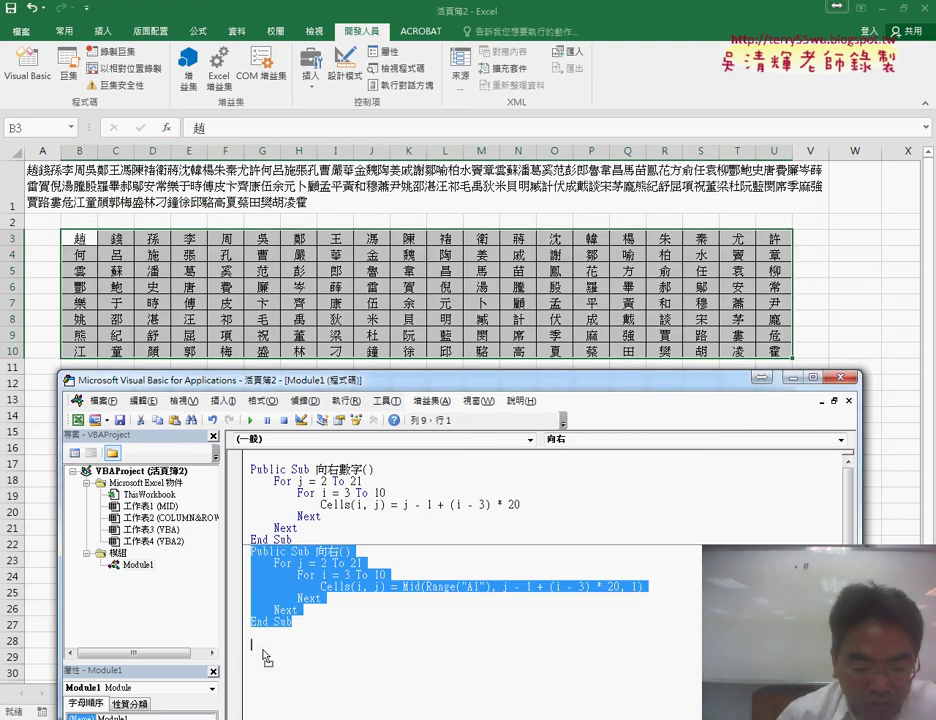
Copy the 向右 macro below and replace its Mid expression with ""
{"action": "left_click_drag", "start_coordinate": [263, 650], "coordinate": [263, 650]}
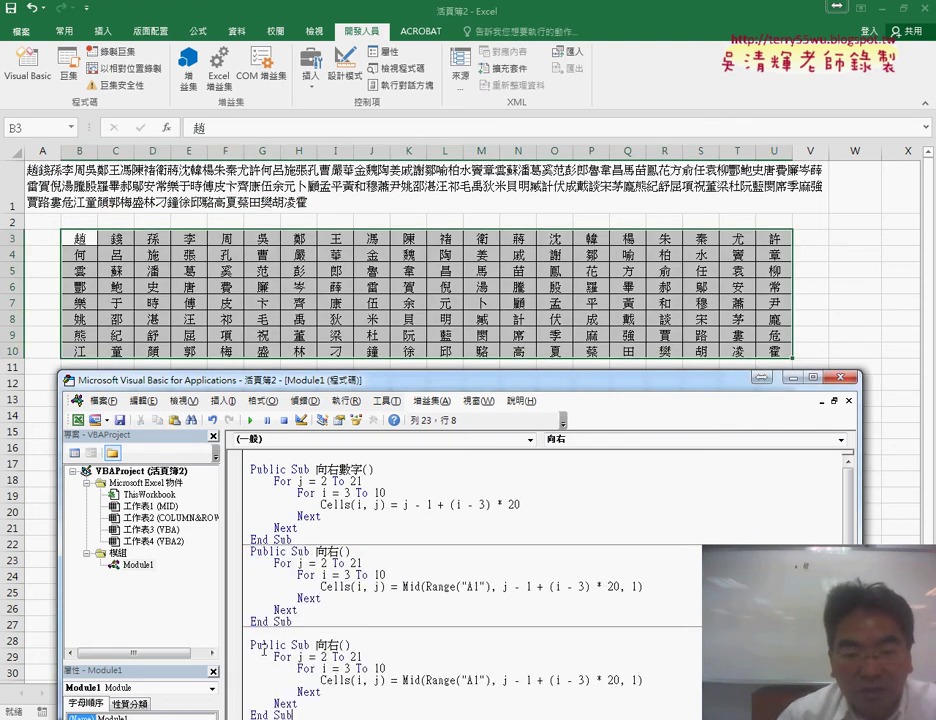
{"action": "left_click_drag", "start_coordinate": [404, 680], "coordinate": [674, 678]}
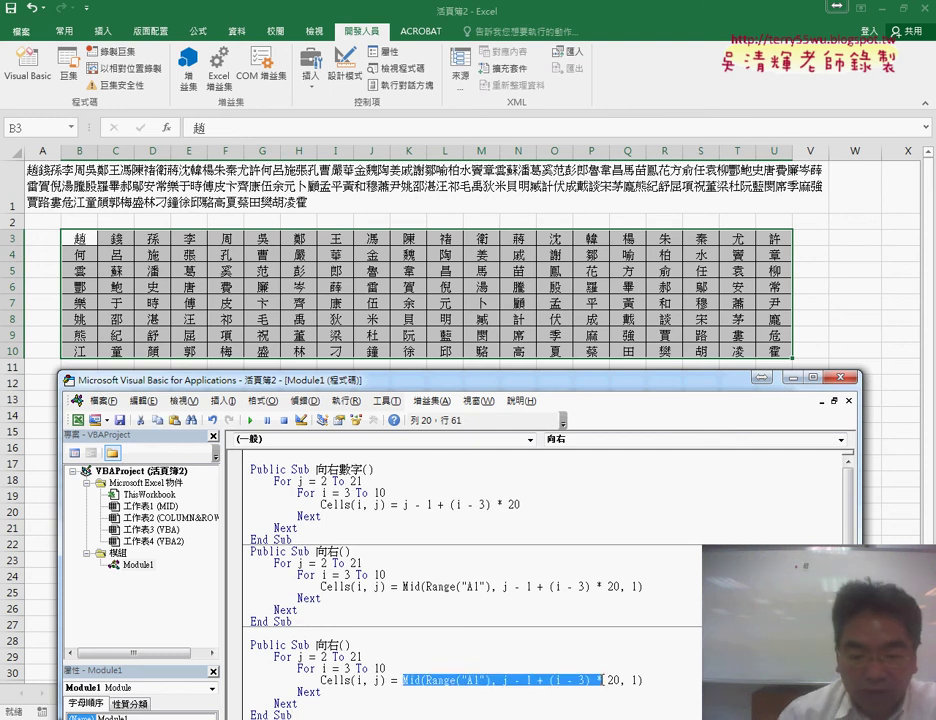
{"action": "type", "text": "\"\""}
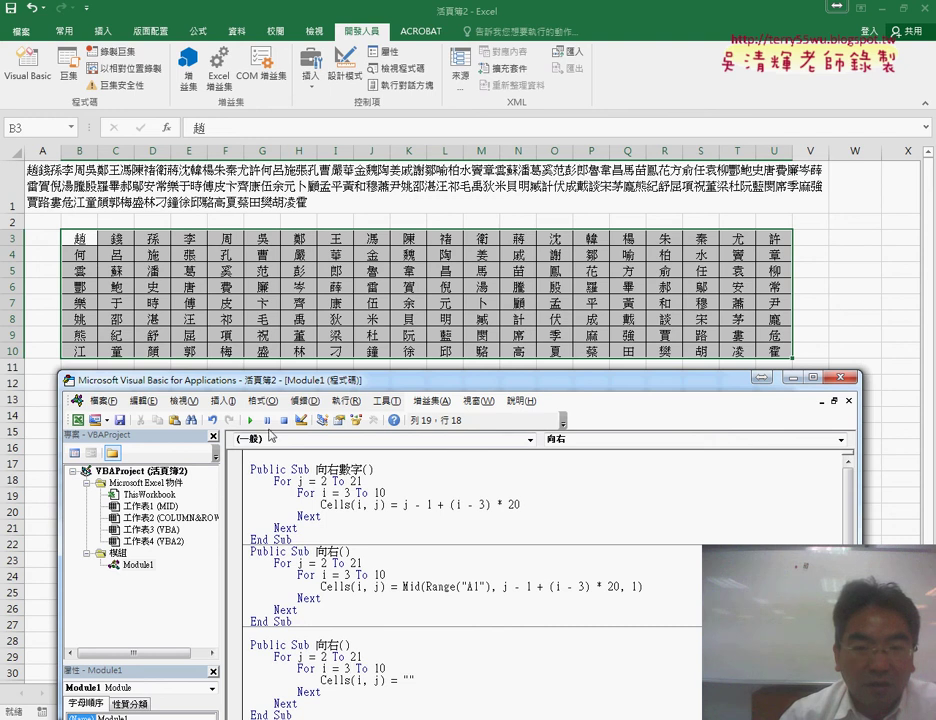
{"action": "left_click", "coordinate": [250, 420]}
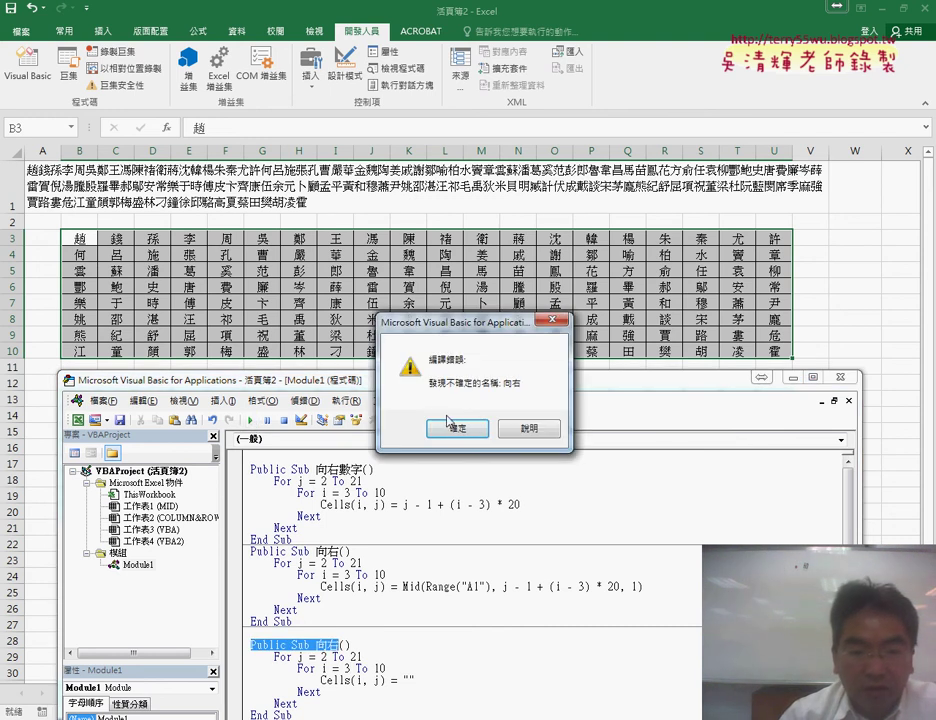
{"action": "key", "text": "Return"}
Rename the copy 向右清除 and run it to empty the B3:U10 grid
{"action": "left_click", "coordinate": [391, 641]}
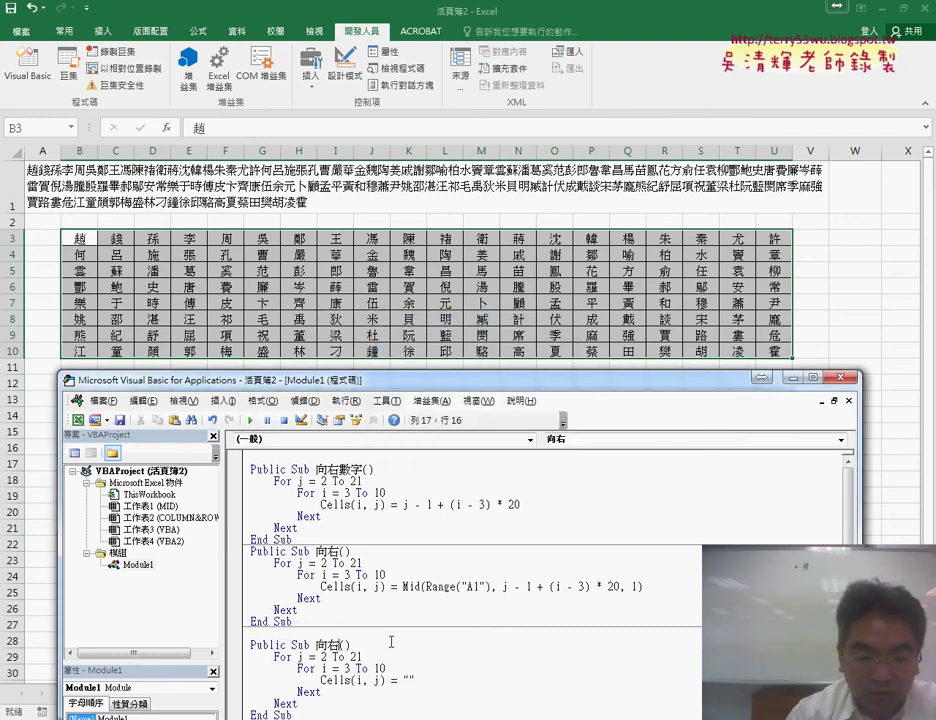
{"action": "type", "text": "7"}
{"action": "key", "text": "BackSpace"}
{"action": "type", "text": "清除"}
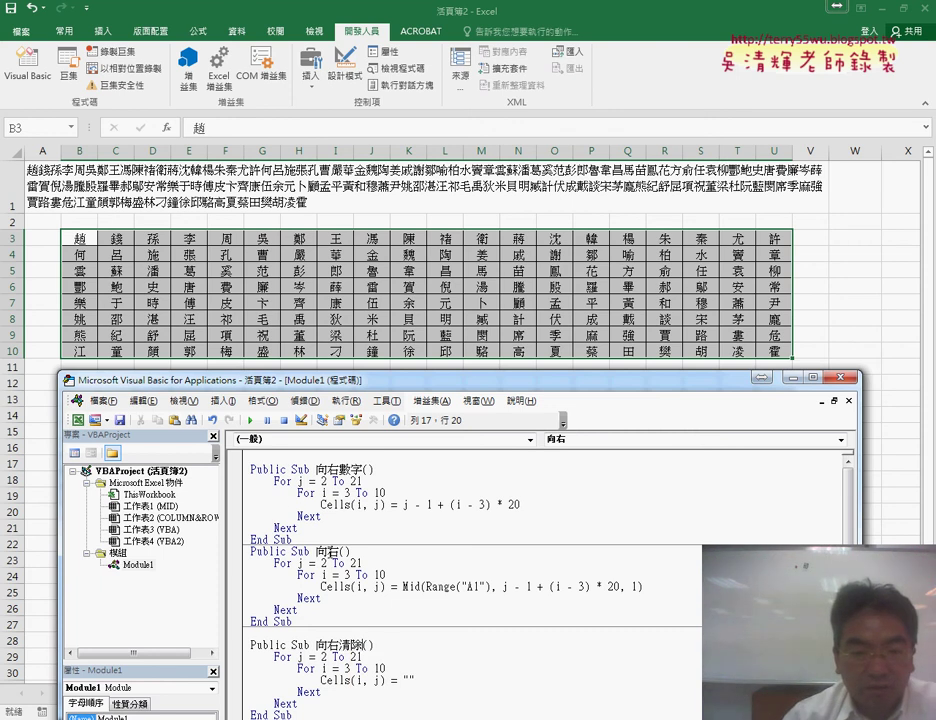
{"action": "left_click", "coordinate": [253, 421]}
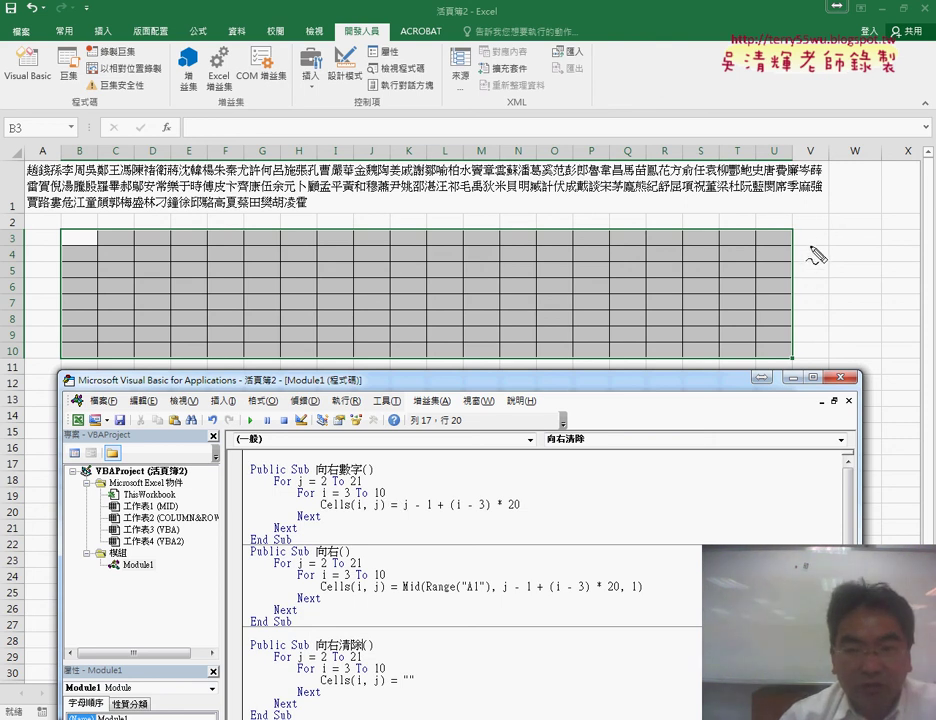
{"action": "mouse_move", "coordinate": [812, 236]}
{"action": "left_mouse_down"}
{"action": "mouse_move", "coordinate": [822, 255]}
{"action": "mouse_move", "coordinate": [814, 292]}
{"action": "left_mouse_up"}
{"action": "mouse_move", "coordinate": [822, 268]}
{"action": "left_mouse_down"}
{"action": "mouse_move", "coordinate": [877, 270]}
{"action": "mouse_move", "coordinate": [826, 300]}
{"action": "mouse_move", "coordinate": [816, 345]}
{"action": "mouse_move", "coordinate": [876, 338]}
{"action": "mouse_move", "coordinate": [836, 341]}
{"action": "left_mouse_up"}
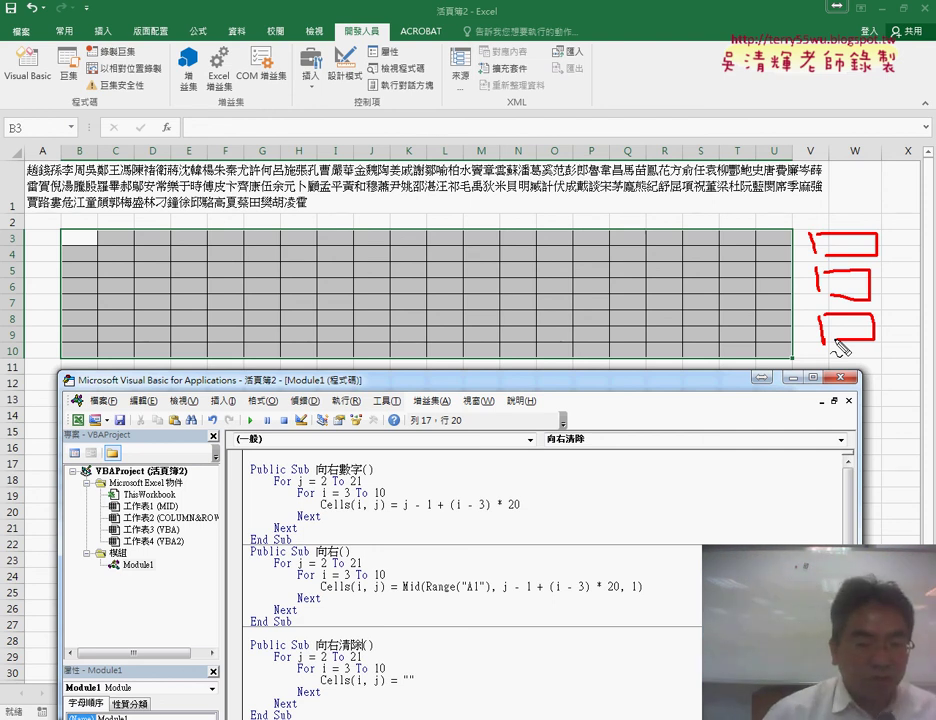
{"action": "key", "text": "Escape"}
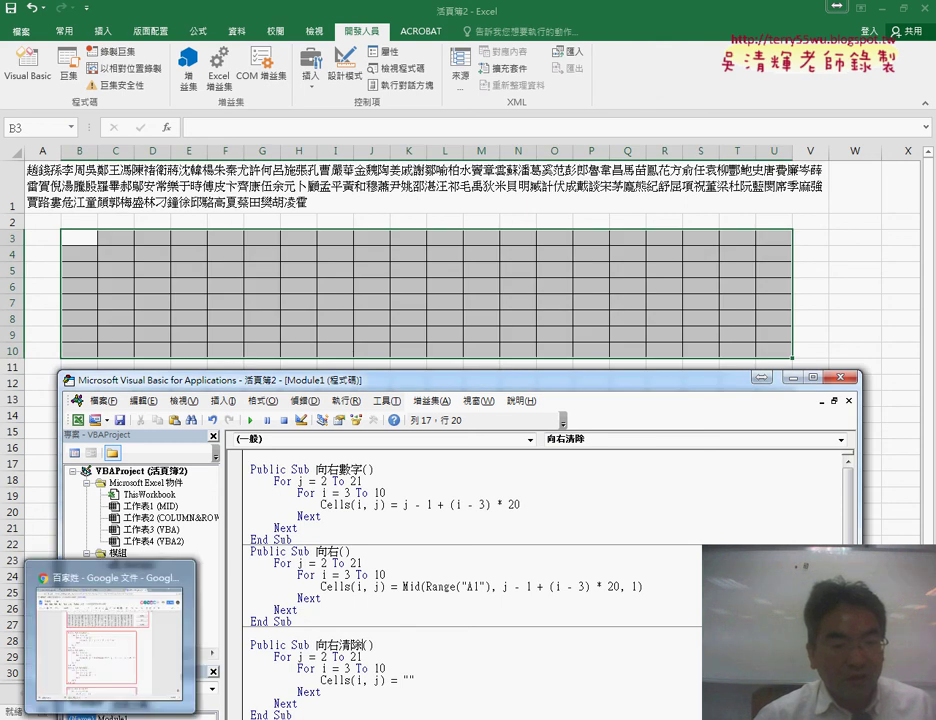
Switch to the 百家姓 Google Docs page and select the reference code image
{"action": "left_click", "coordinate": [115, 595]}
{"action": "left_click", "coordinate": [405, 352]}
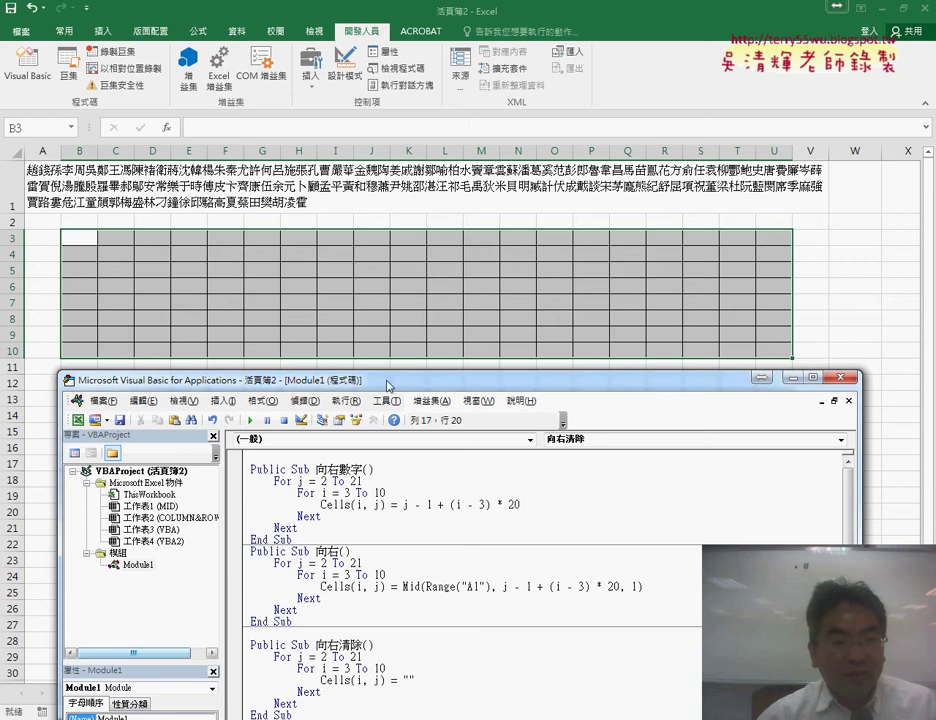
Reopen the VBA editor from sheet VBA2 and bring up 插入 > 模組 for 工作表3 (VBA)
{"action": "left_click_drag", "start_coordinate": [389, 386], "coordinate": [417, 95]}
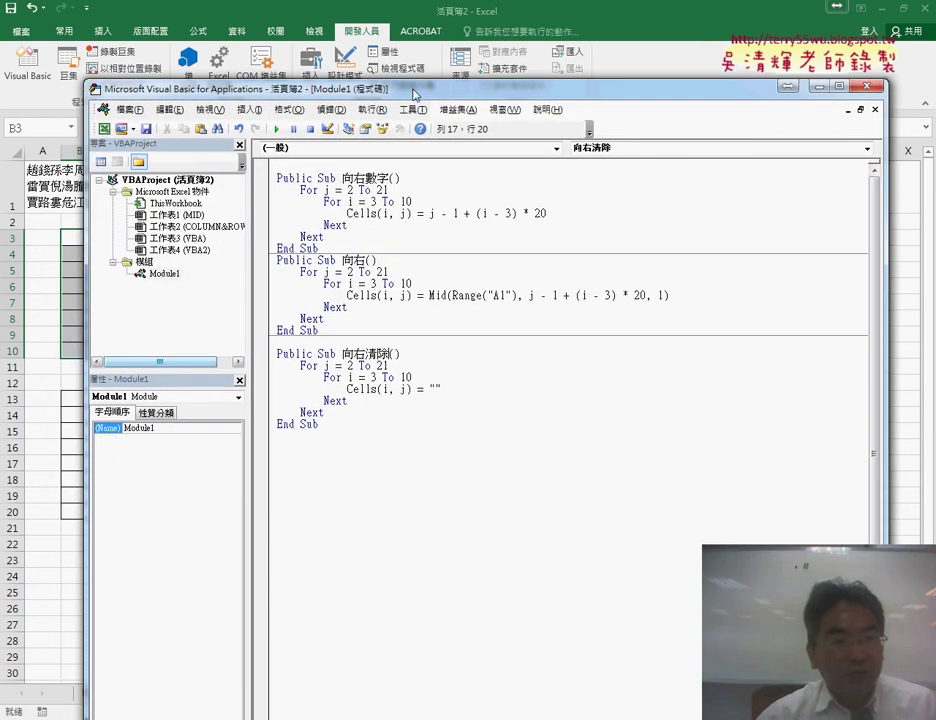
{"action": "left_click", "coordinate": [638, 66]}
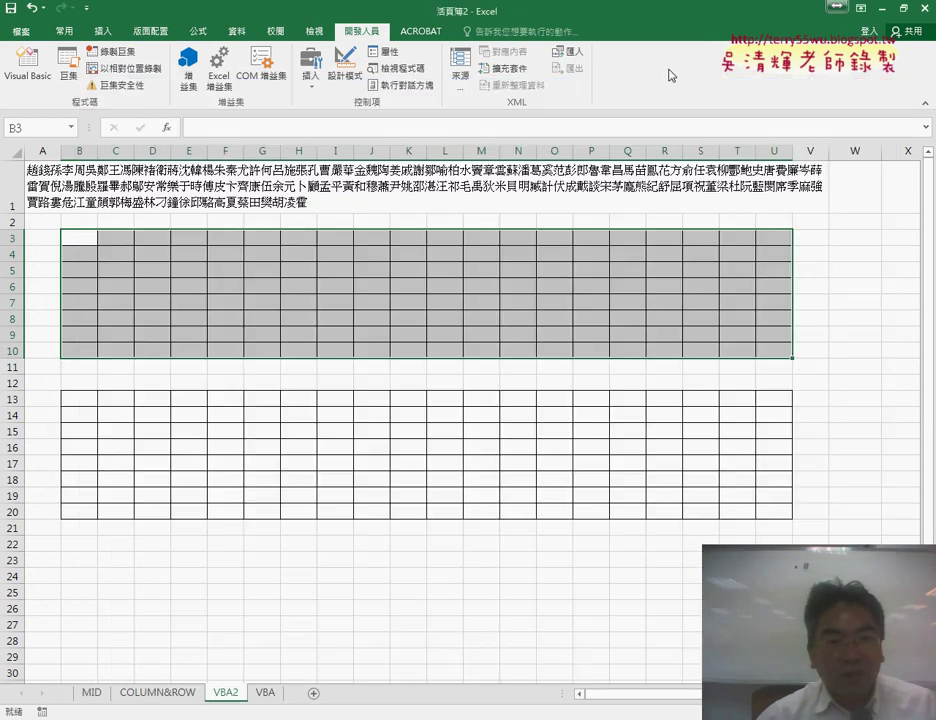
{"action": "left_click", "coordinate": [28, 62]}
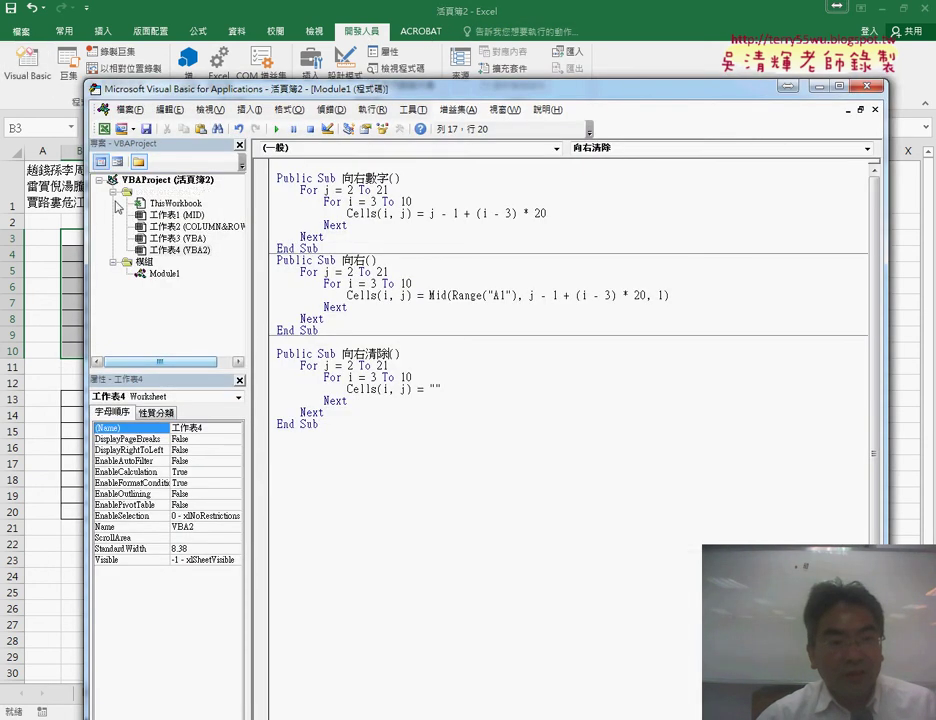
{"action": "left_click", "coordinate": [163, 274]}
{"action": "right_click", "coordinate": [165, 240]}
{"action": "mouse_move", "coordinate": [205, 296]}
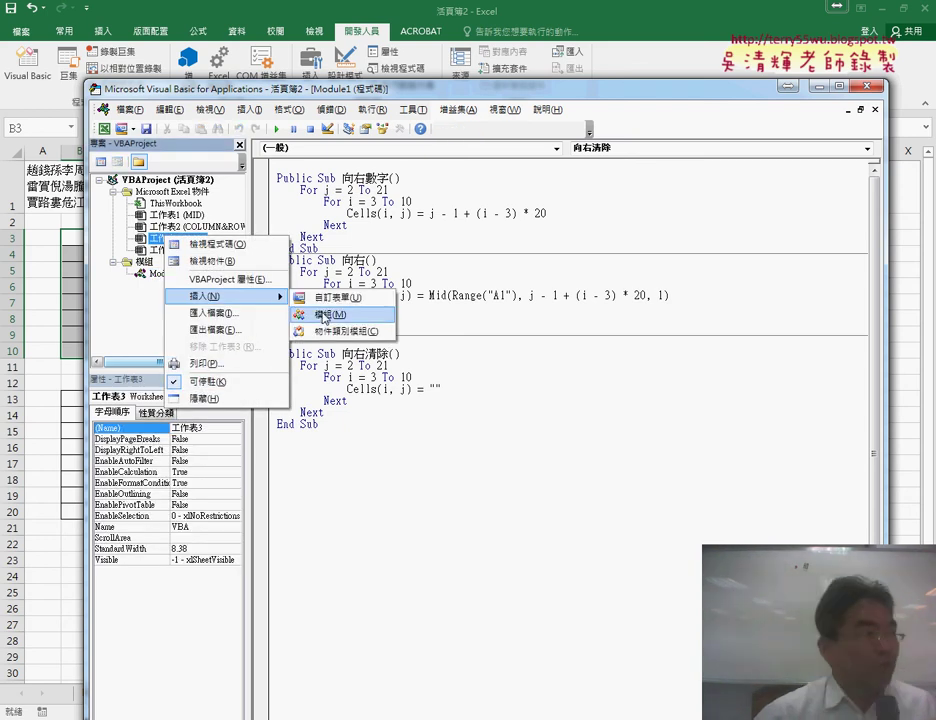